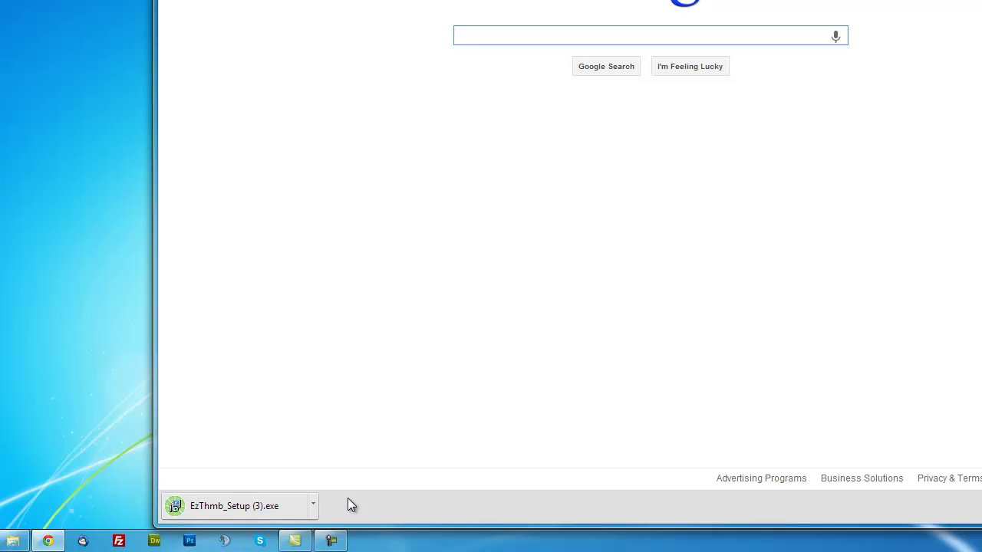
# - Select the finished EzThumb_Setup (3).exe download in Chrome's downloads bar
pyautogui.click(271, 508)
# - Run EzThmb_Setup.exe from Windows Explorer, allowing it past the Security Warning
pyautogui.press('super+d')
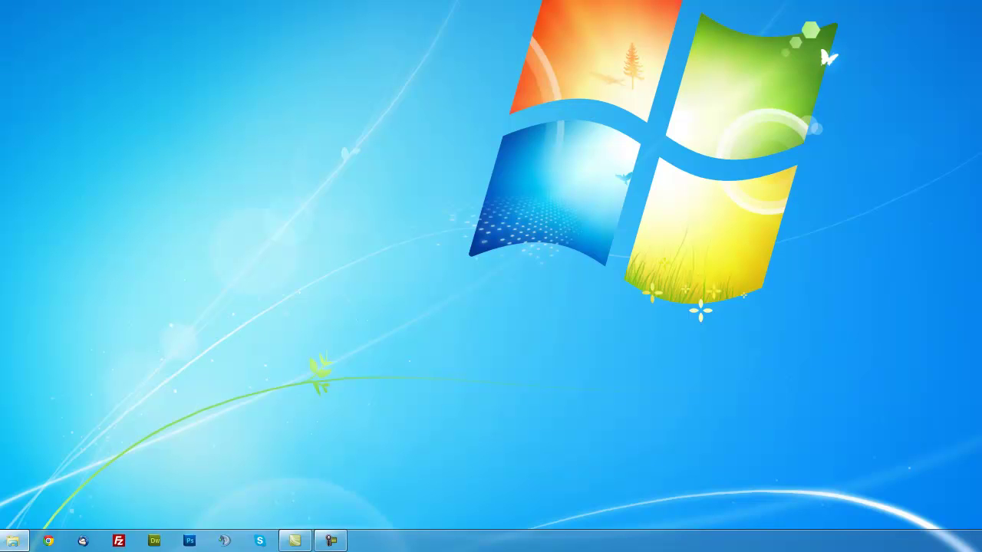
pyautogui.press('super+d')
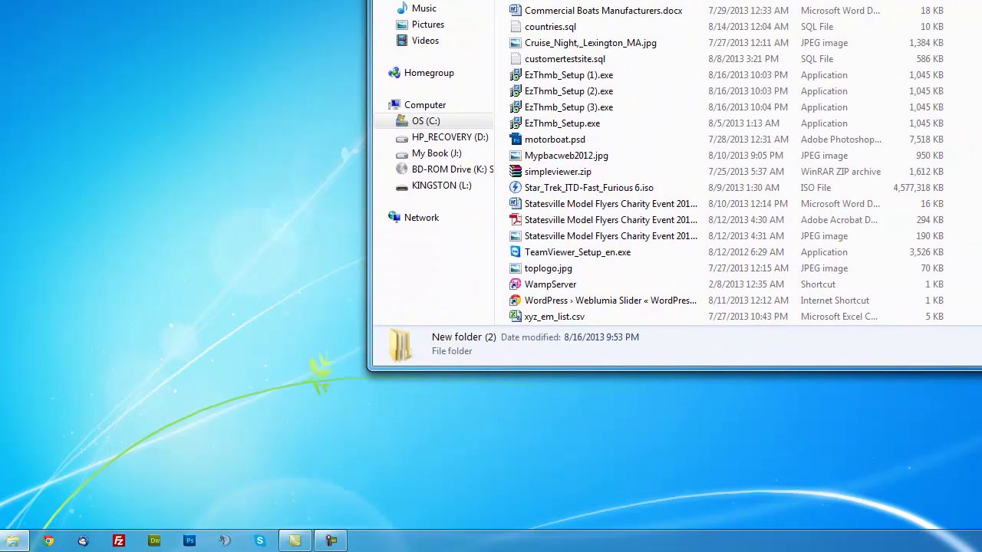
pyautogui.doubleClick(547, 134)
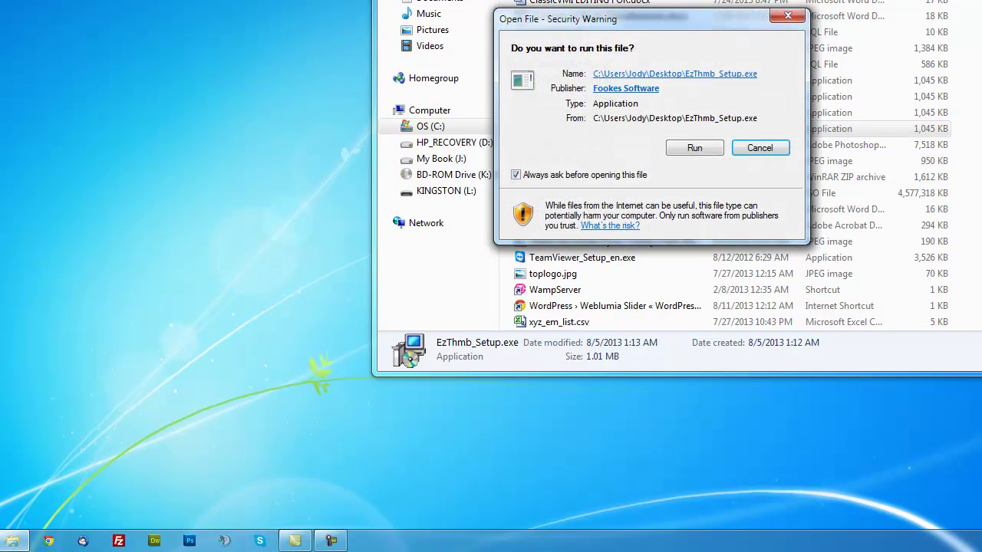
pyautogui.click(694, 149)
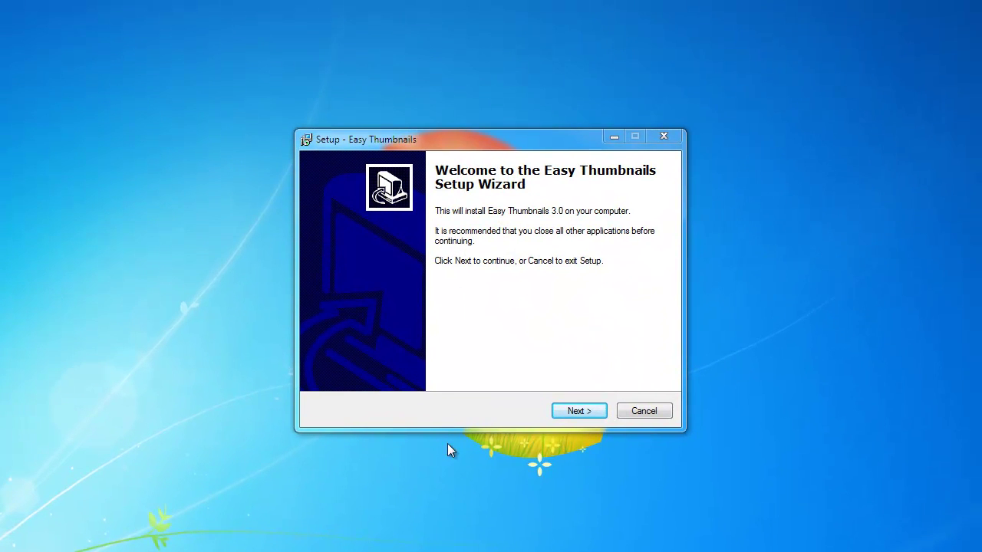
# - Accept the license and keep the default install and Start Menu folders in the wizard
pyautogui.click(570, 406)
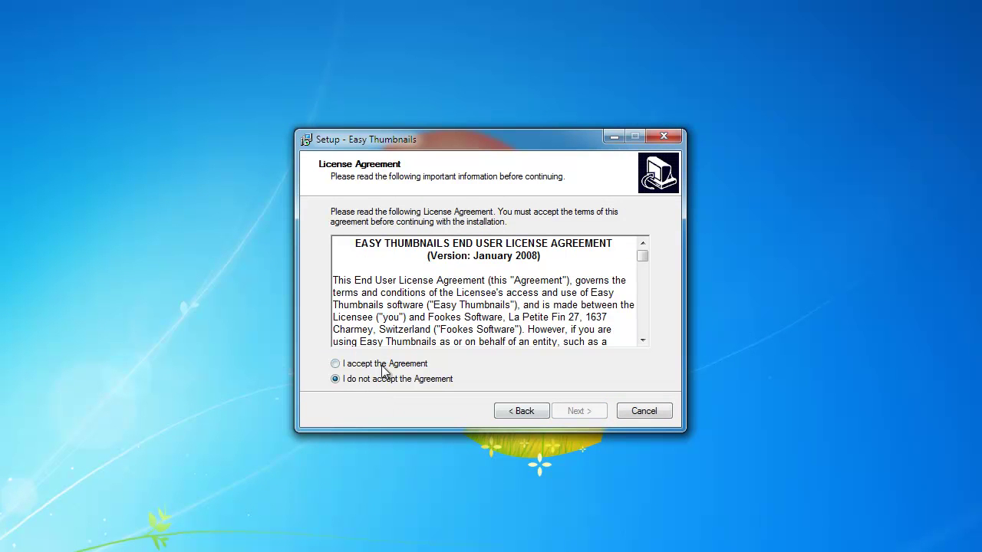
pyautogui.click(335, 363)
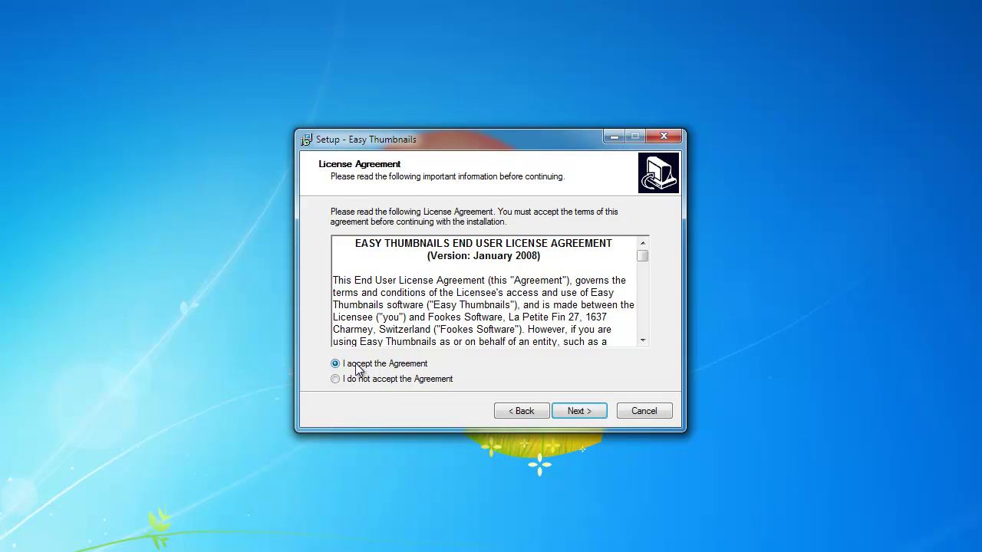
pyautogui.click(578, 413)
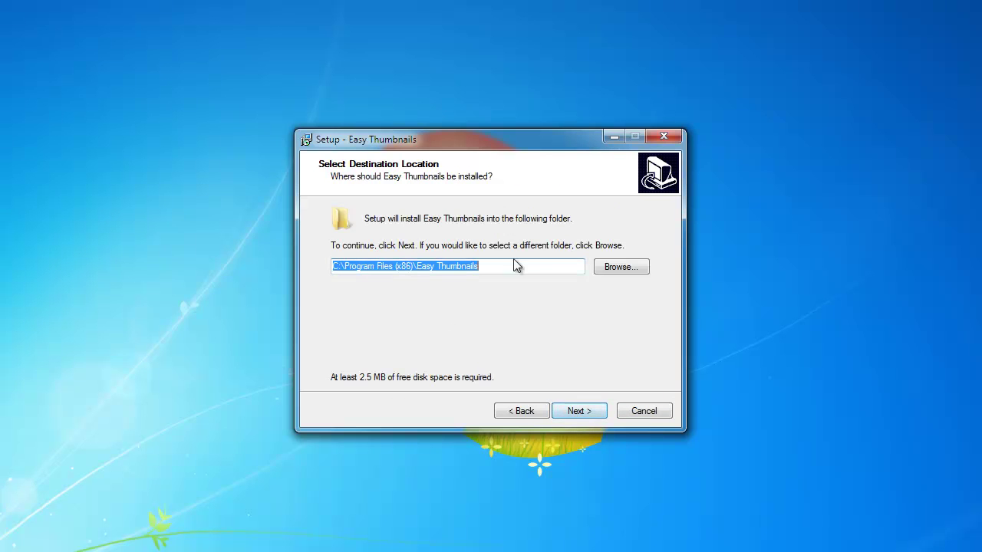
pyautogui.click(580, 413)
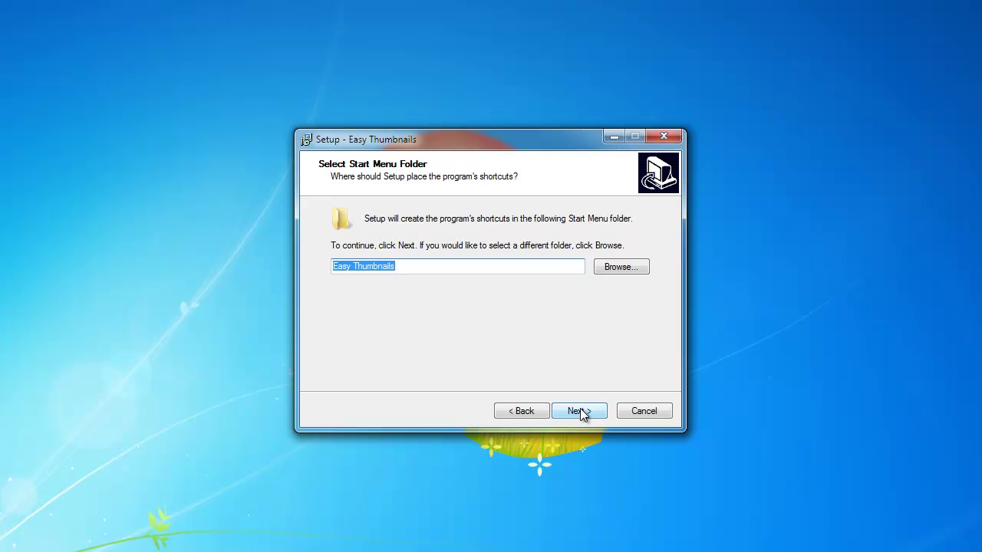
pyautogui.click(581, 410)
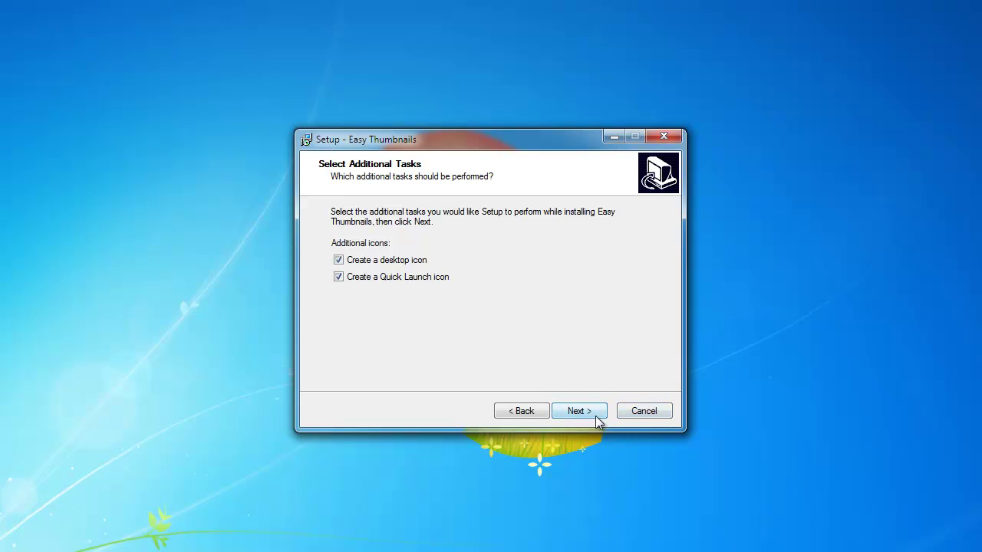
# - Cancel and exit setup, then dismiss the Program Compatibility Assistant warning
pyautogui.click(649, 410)
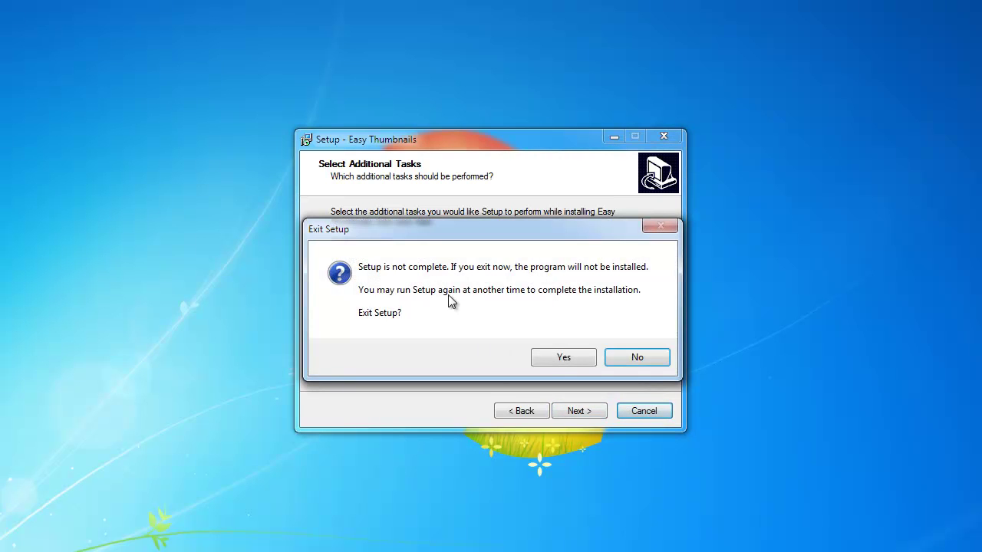
pyautogui.click(561, 358)
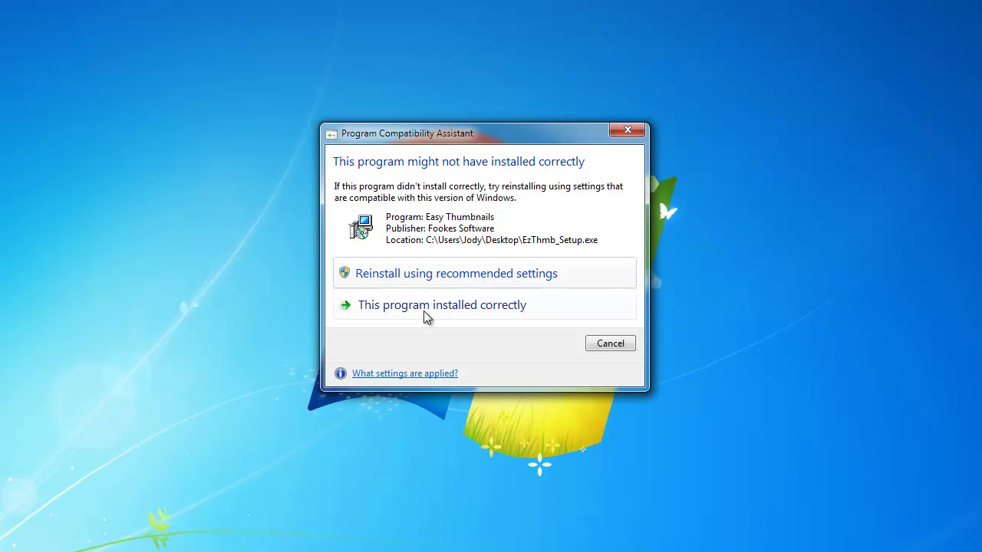
pyautogui.click(619, 343)
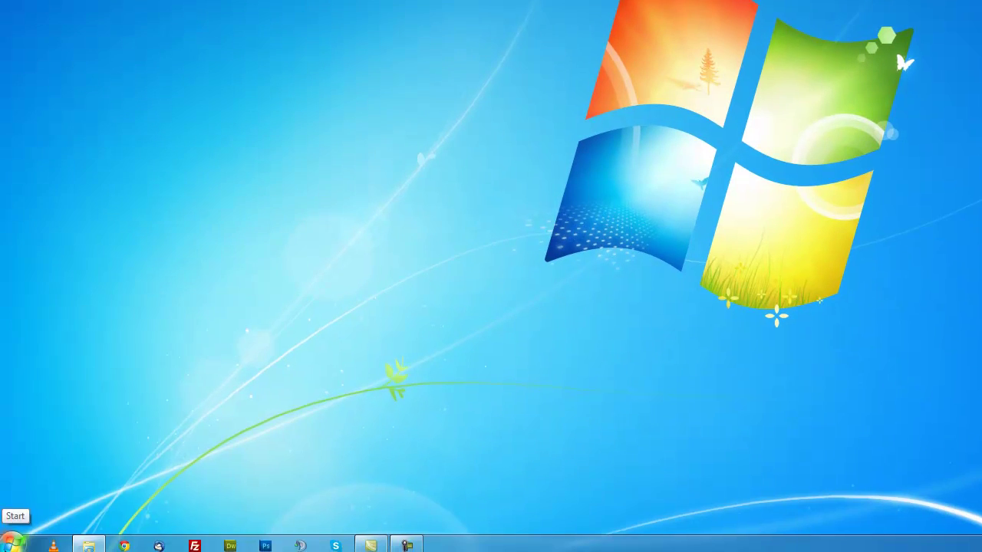
# - Start Easy Thumbnails from its folder under Start > All Programs
pyautogui.click(15, 542)
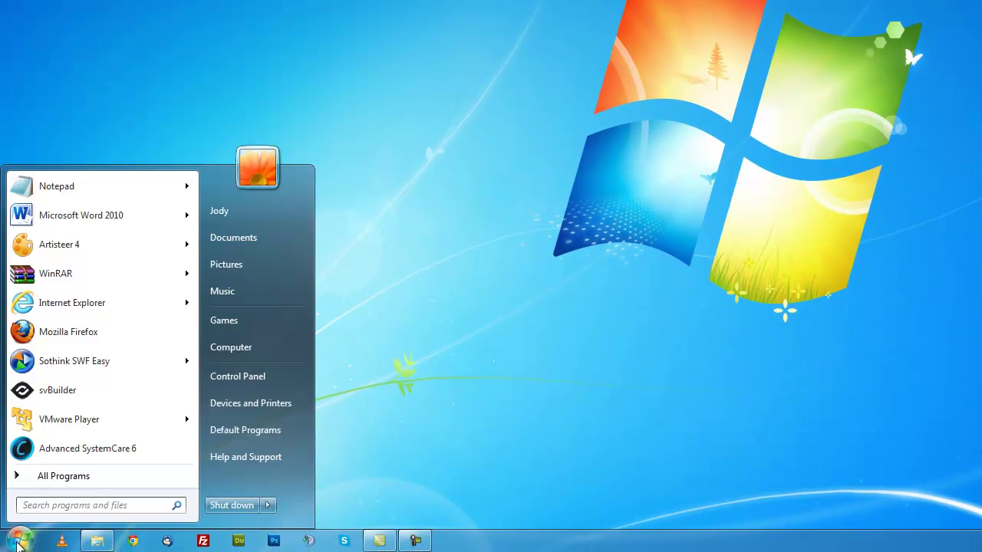
pyautogui.click(66, 485)
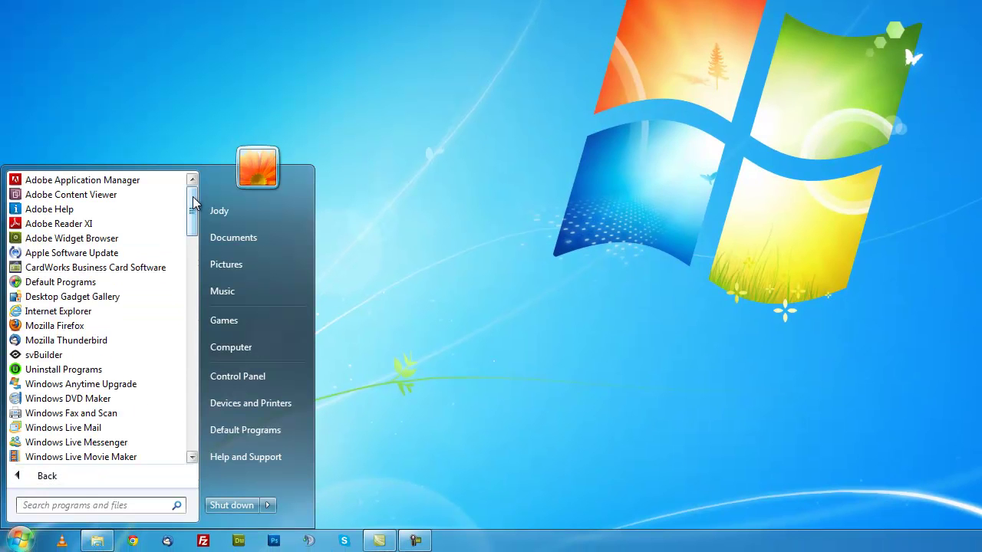
pyautogui.scroll(-6, 192, 253)
pyautogui.moveTo(193, 246); pyautogui.dragTo(194, 299)
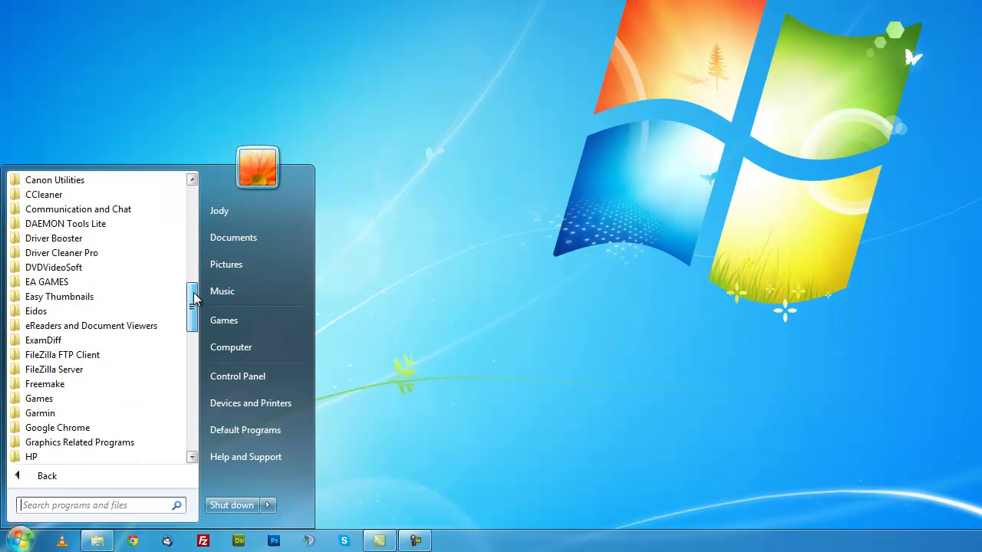
pyautogui.click(59, 299)
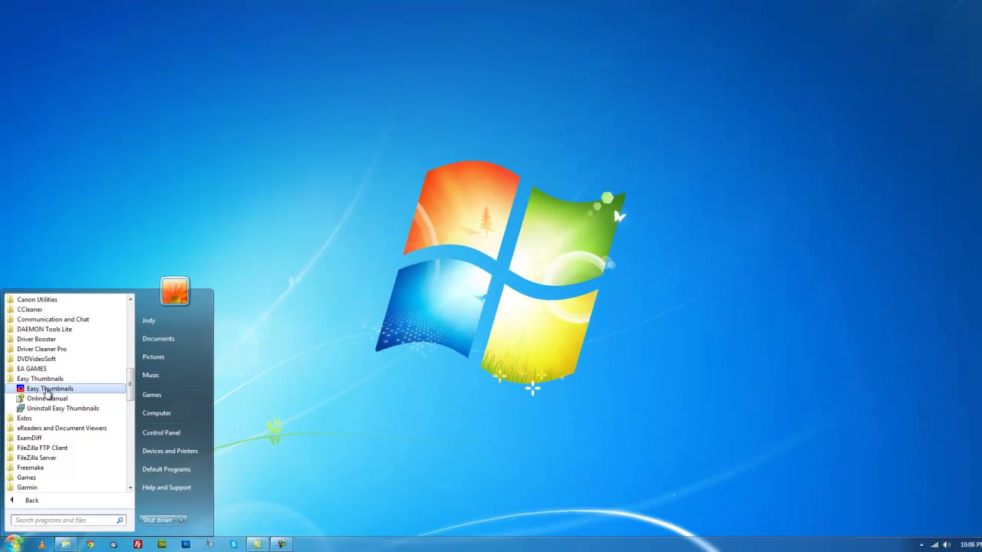
pyautogui.click(46, 390)
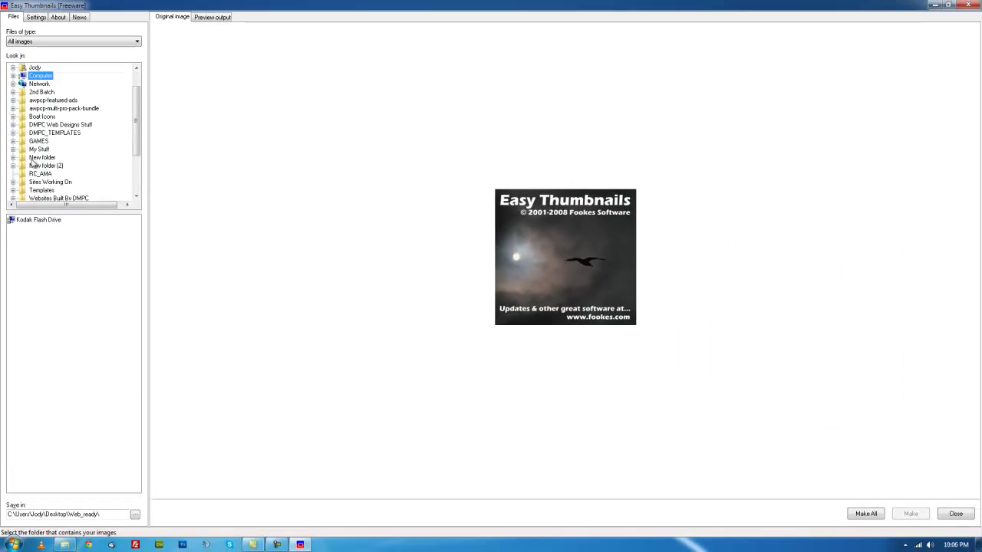
# - Open the photo folder in New folder (2) and view IMG_1229.JPG at 4000 x 3000
pyautogui.click(12, 165)
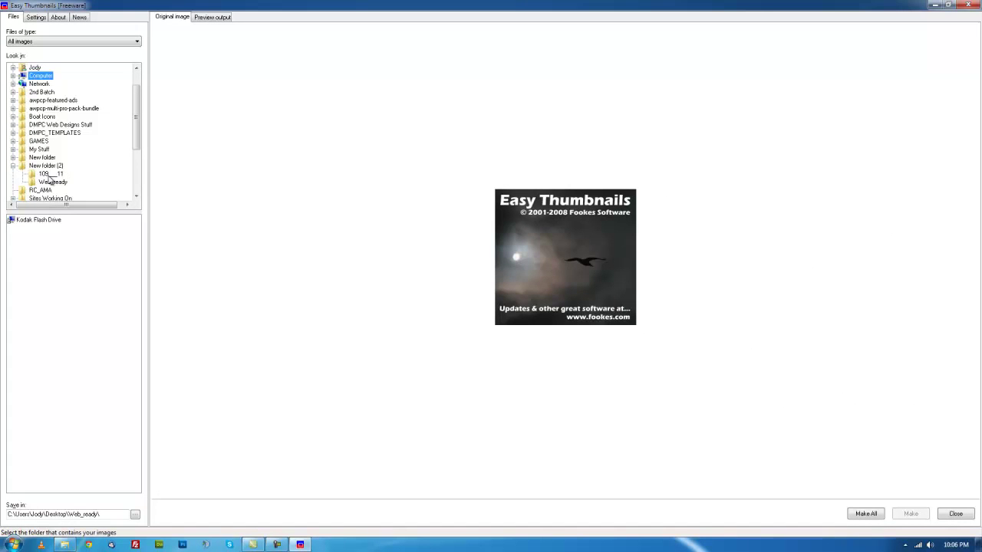
pyautogui.click(45, 174)
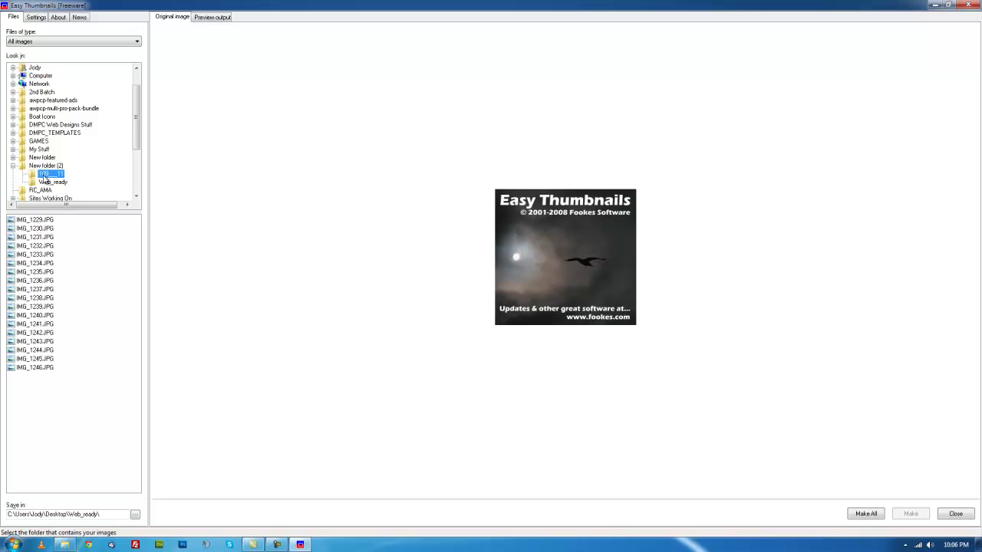
pyautogui.click(19, 220)
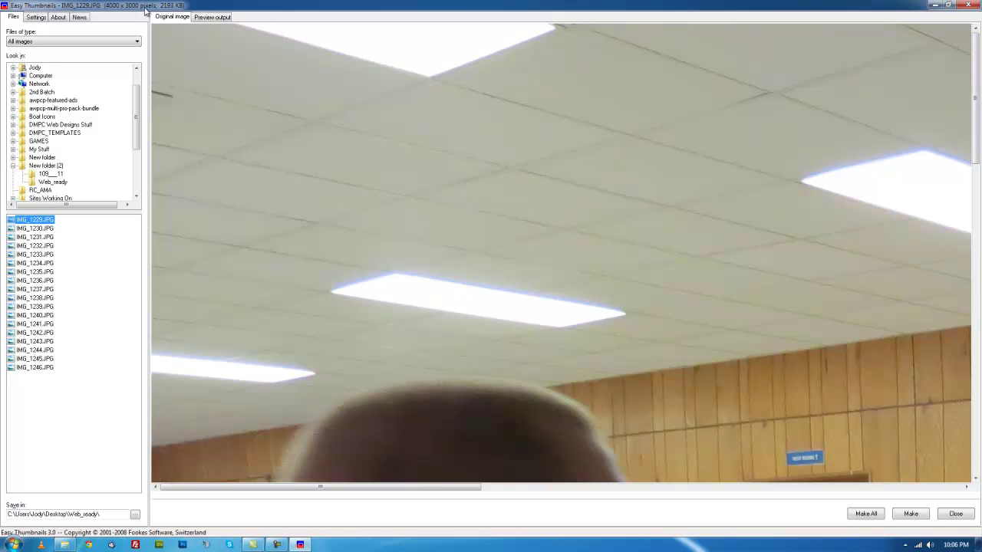
pyautogui.moveTo(975, 127); pyautogui.dragTo(975, 154)
pyautogui.moveTo(441, 488); pyautogui.dragTo(33, 241)
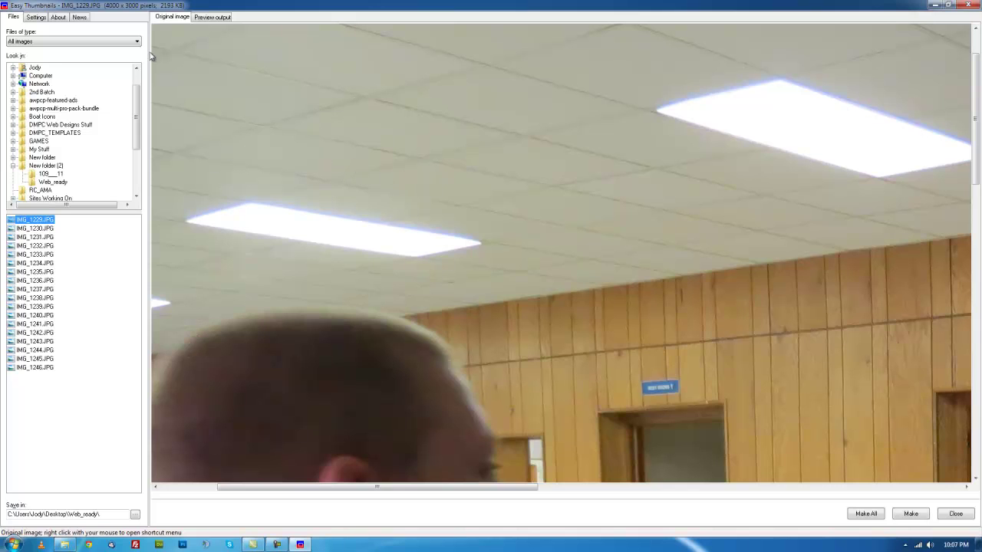
# - In Settings, enter 640 as Max. width and confirm Max. height stays 480
pyautogui.click(38, 19)
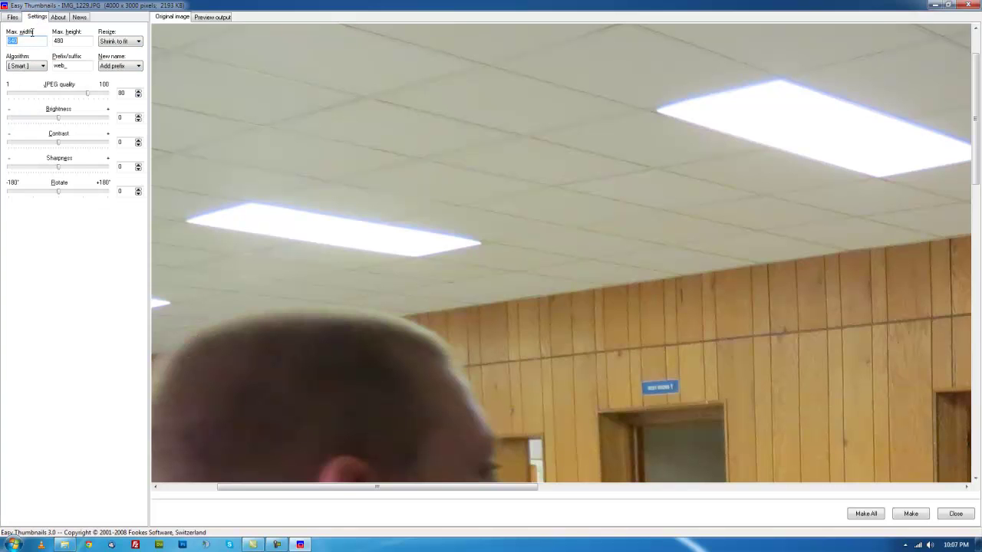
pyautogui.write('640')
pyautogui.click(38, 22)
pyautogui.click(19, 41)
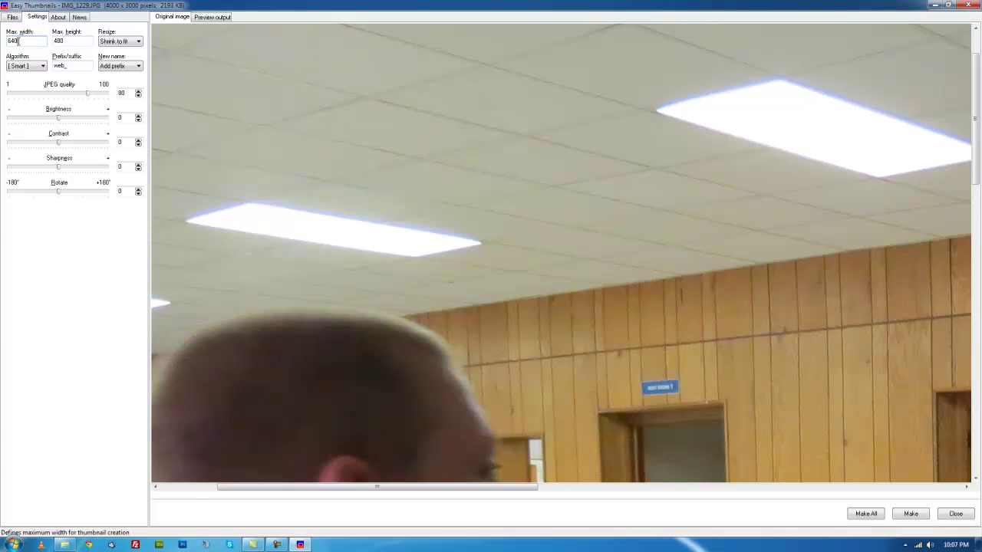
pyautogui.doubleClick(19, 40)
pyautogui.click(26, 41)
pyautogui.press('Tab')
pyautogui.doubleClick(17, 41)
pyautogui.click(17, 41)
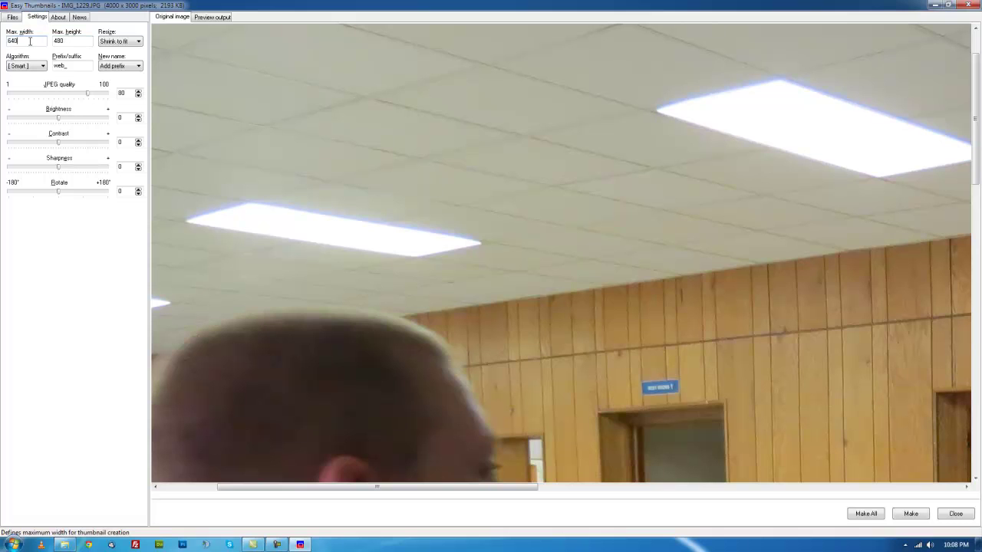
pyautogui.click(75, 42)
pyautogui.doubleClick(77, 42)
pyautogui.click(69, 69)
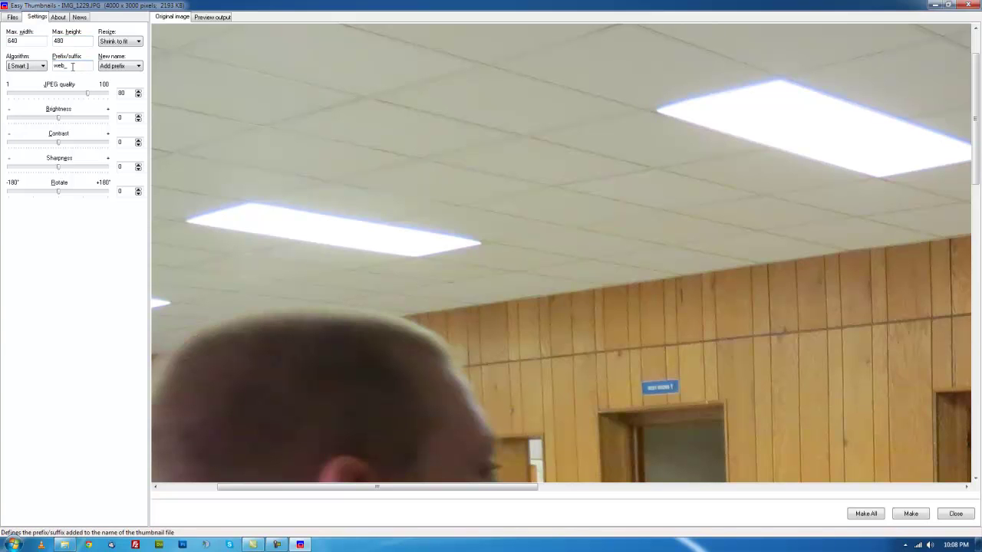
pyautogui.click(42, 68)
pyautogui.click(25, 70)
pyautogui.click(68, 66)
pyautogui.click(132, 43)
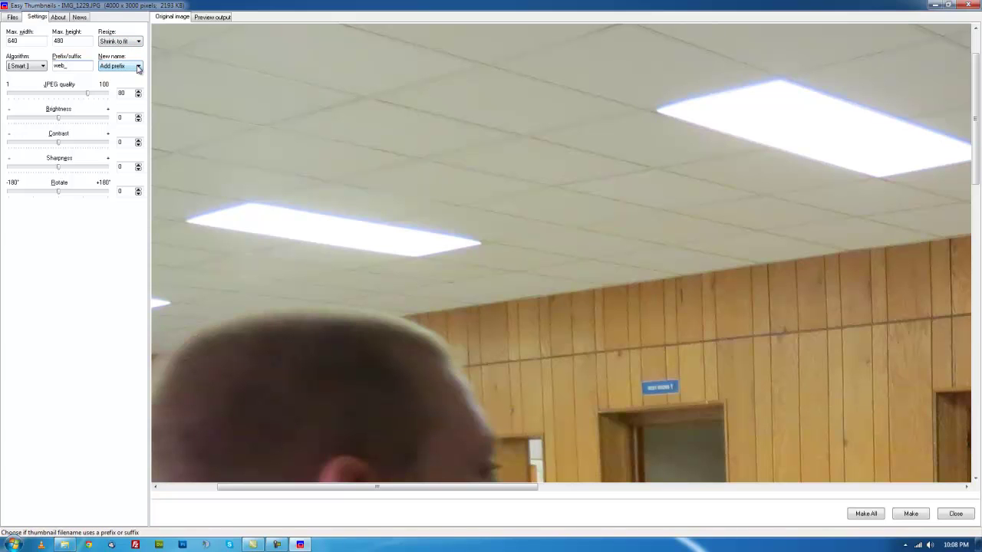
pyautogui.click(89, 94)
pyautogui.click(89, 94)
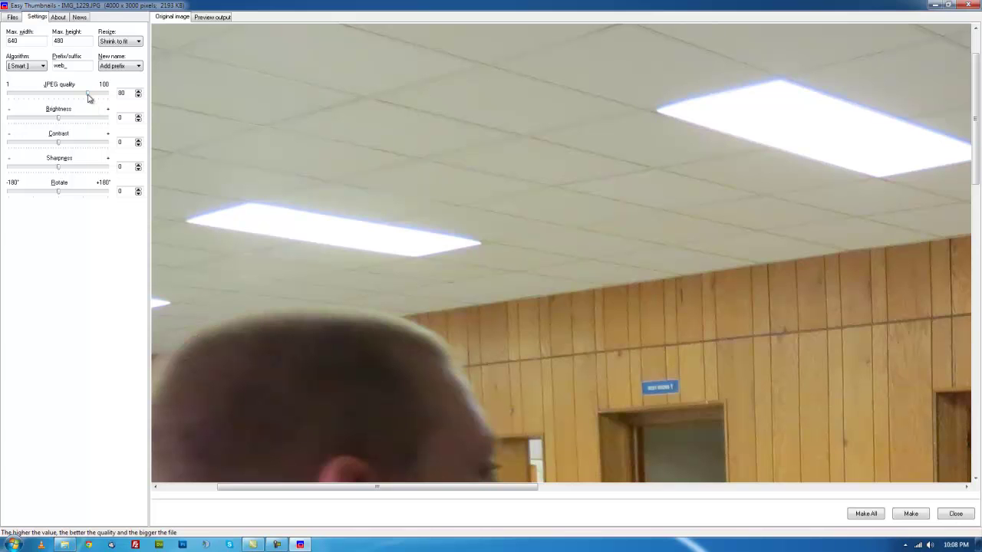
pyautogui.click(89, 95)
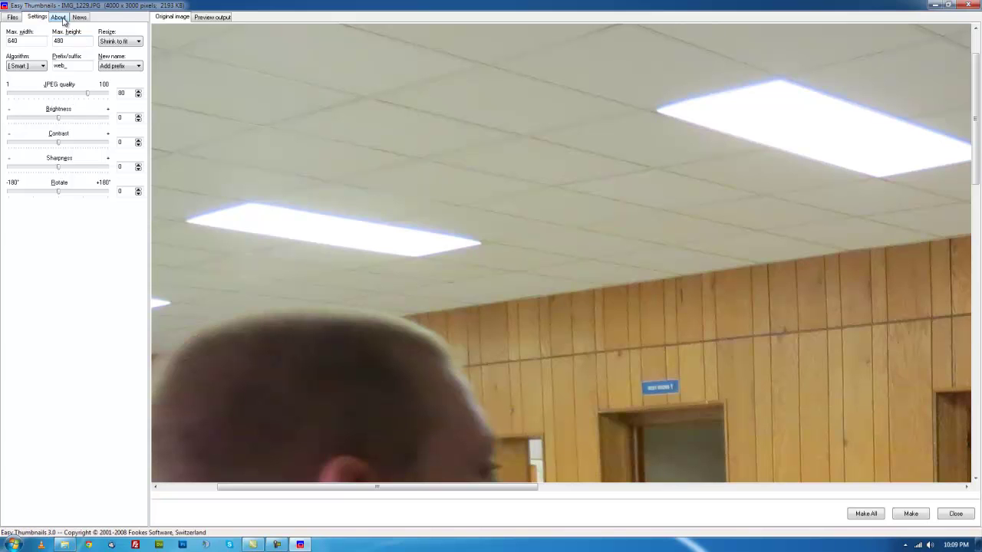
# - Preview the output web_IMG_1229.JPG thumbnail at 640 x 480 pixels, 60,815 bytes
pyautogui.click(214, 17)
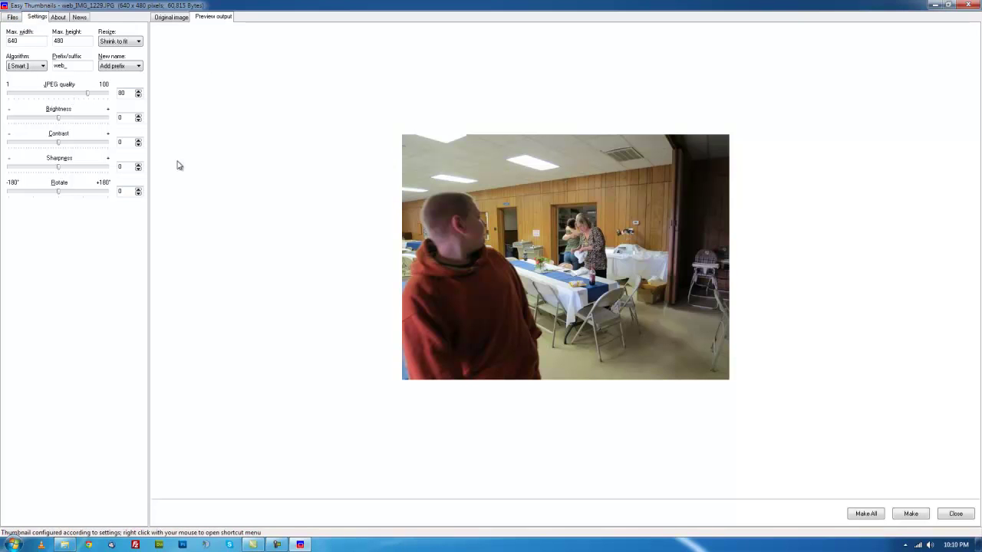
# - Reselect the photo folder in the Files list and show the original IMG_1229.JPG
pyautogui.click(10, 18)
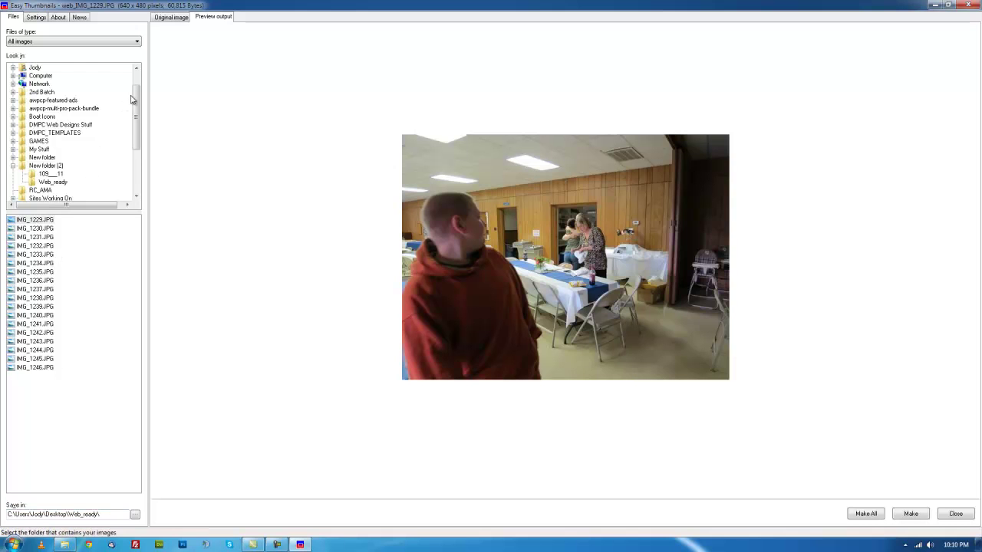
pyautogui.moveTo(138, 98); pyautogui.dragTo(137, 125)
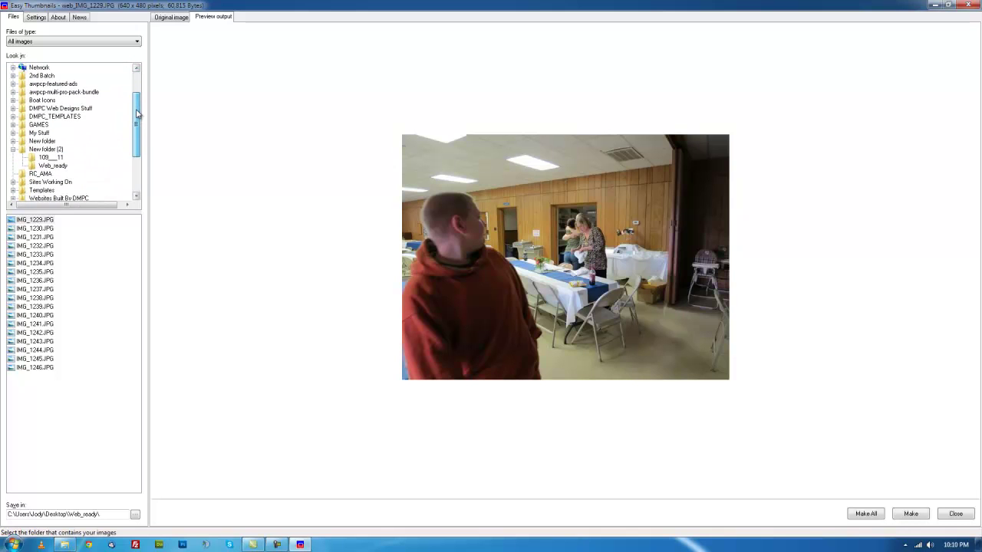
pyautogui.click(50, 159)
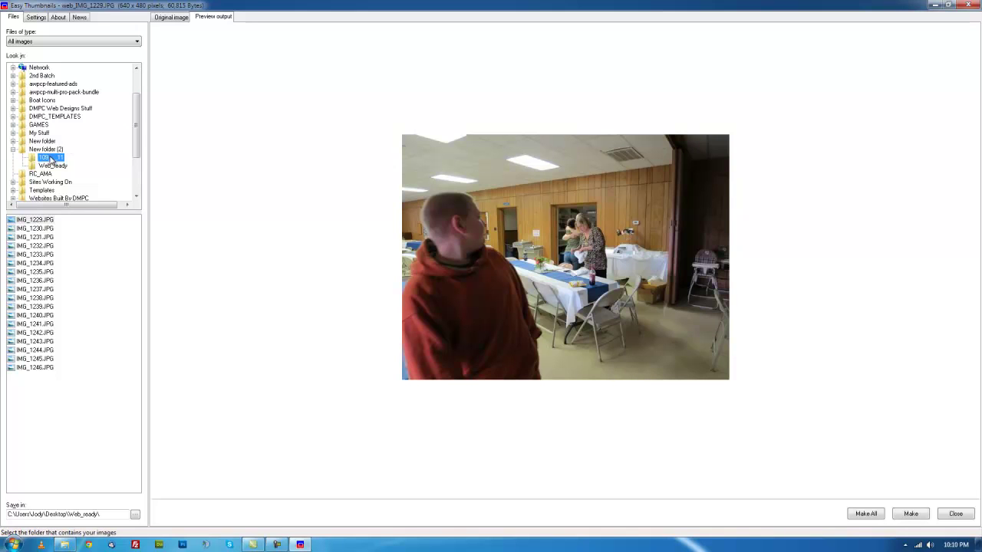
pyautogui.click(159, 21)
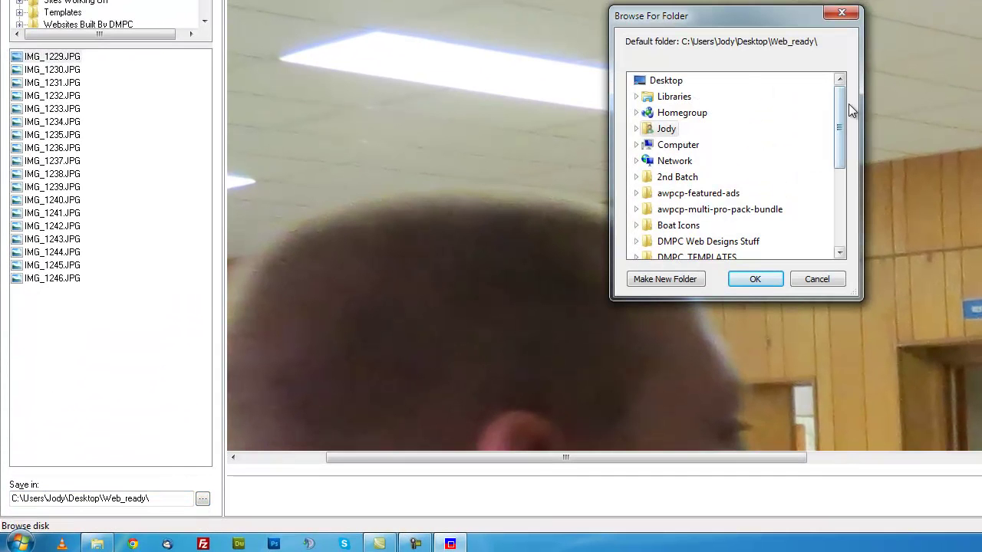
# - Create a Web_Ready folder inside New folder (2)\109__11 and choose it as the save location
pyautogui.moveTo(840, 103); pyautogui.dragTo(835, 183)
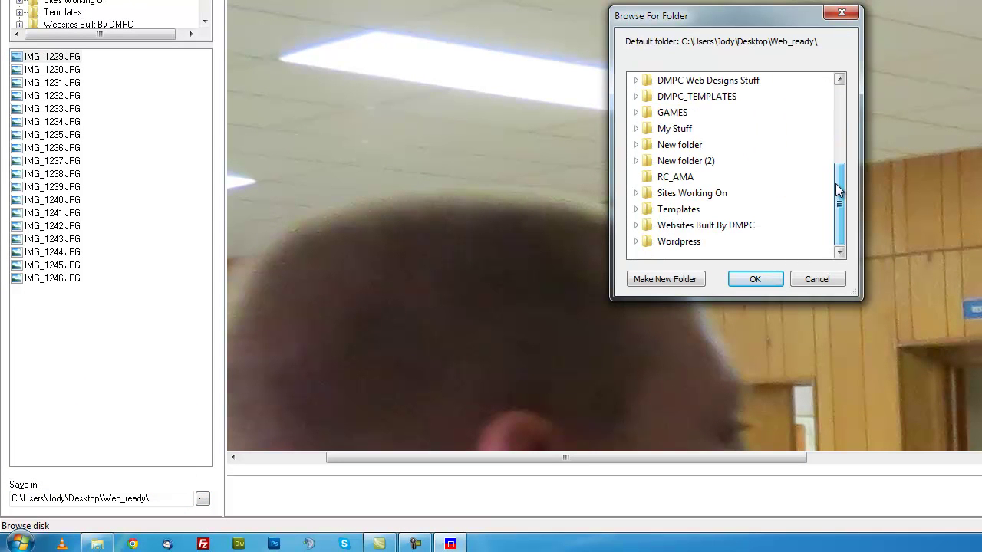
pyautogui.click(636, 160)
pyautogui.click(668, 162)
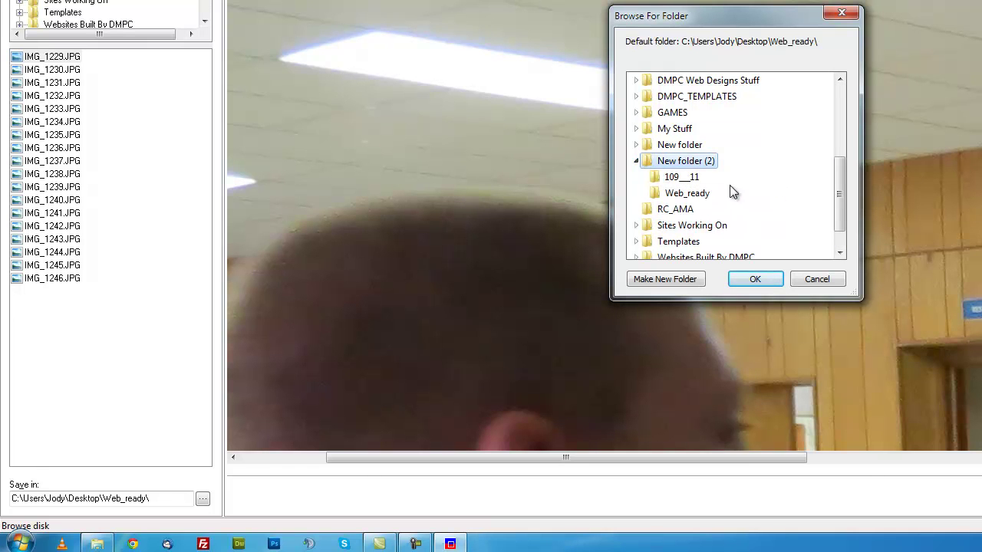
pyautogui.click(675, 177)
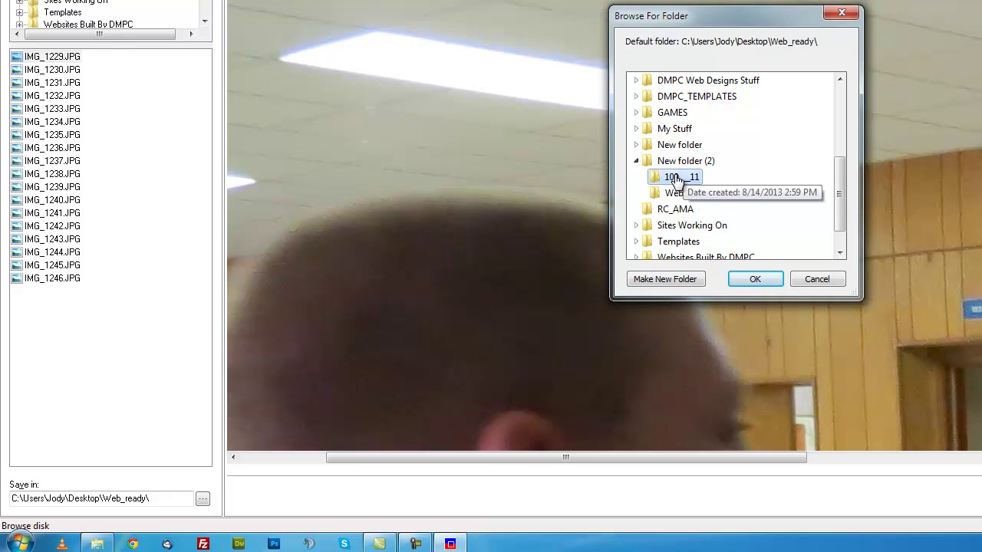
pyautogui.click(664, 281)
pyautogui.write('Web_Ready')
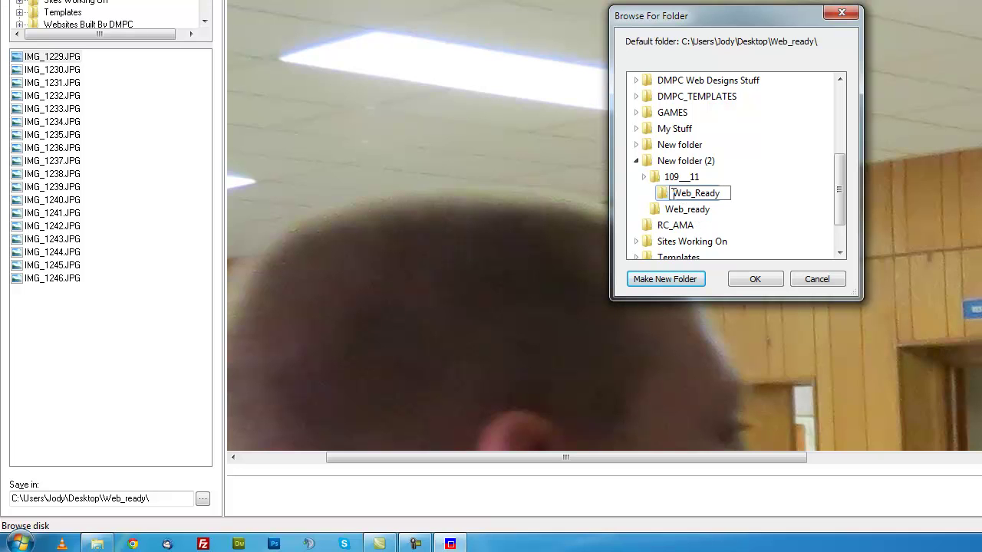
pyautogui.press('Return')
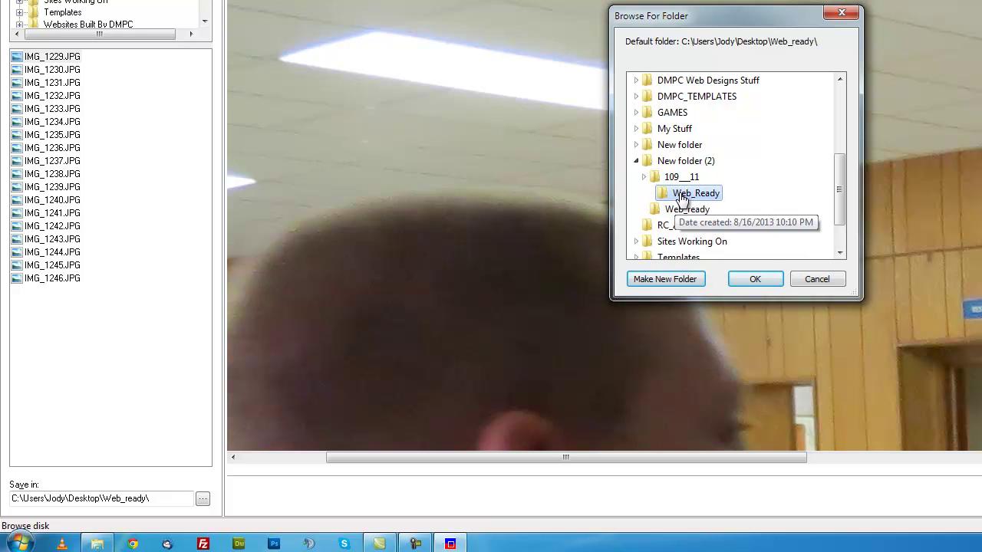
pyautogui.click(761, 281)
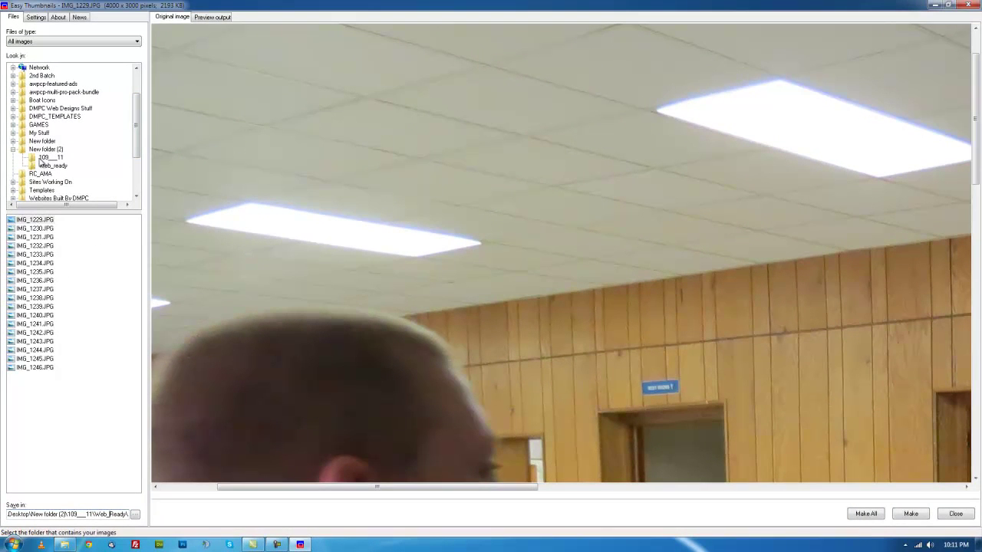
# - Make all 18 thumbnails from the 109__11 folder and dismiss the completion message
pyautogui.click(47, 157)
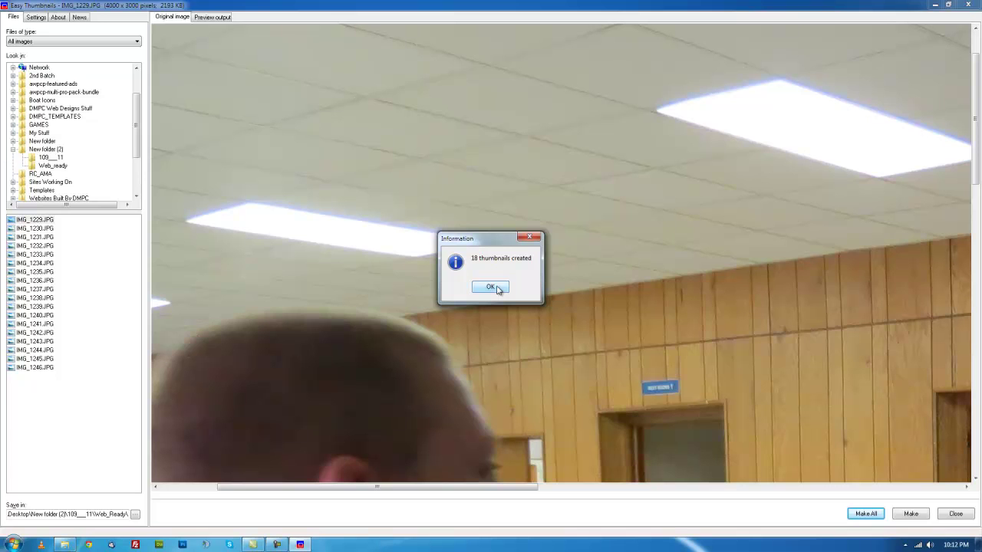
pyautogui.click(491, 287)
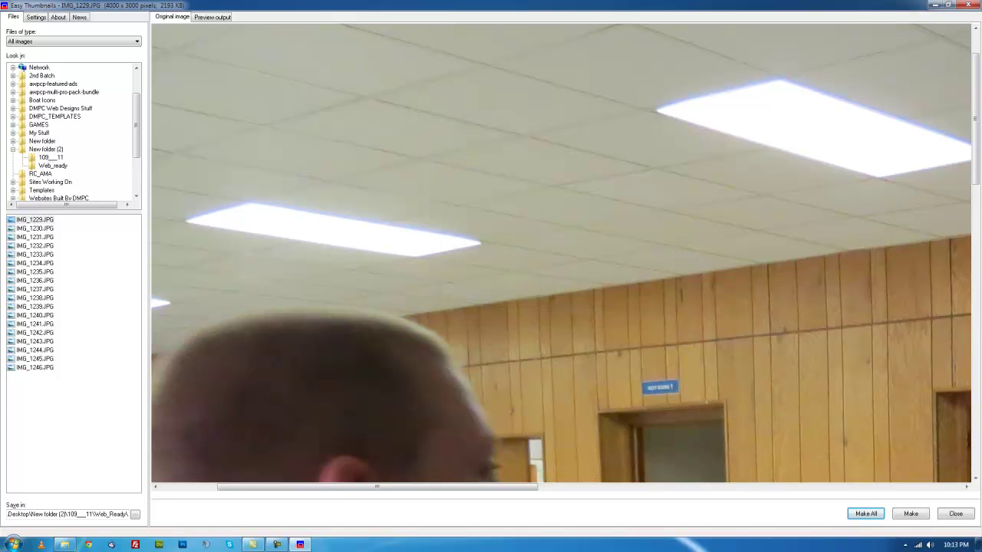
# - Close Easy Thumbnails and delete the old Web_ready folder in Explorer
pyautogui.click(967, 5)
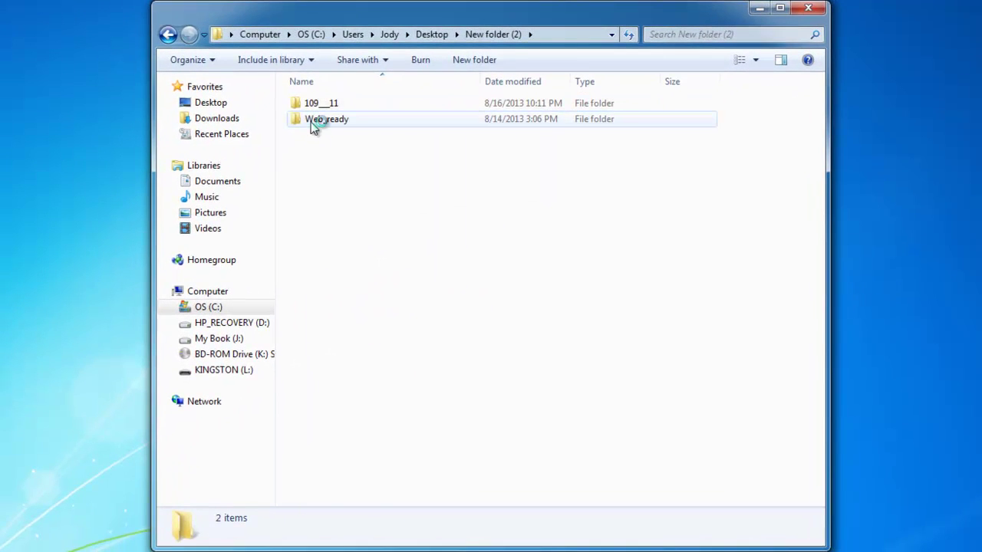
pyautogui.rightClick(314, 125)
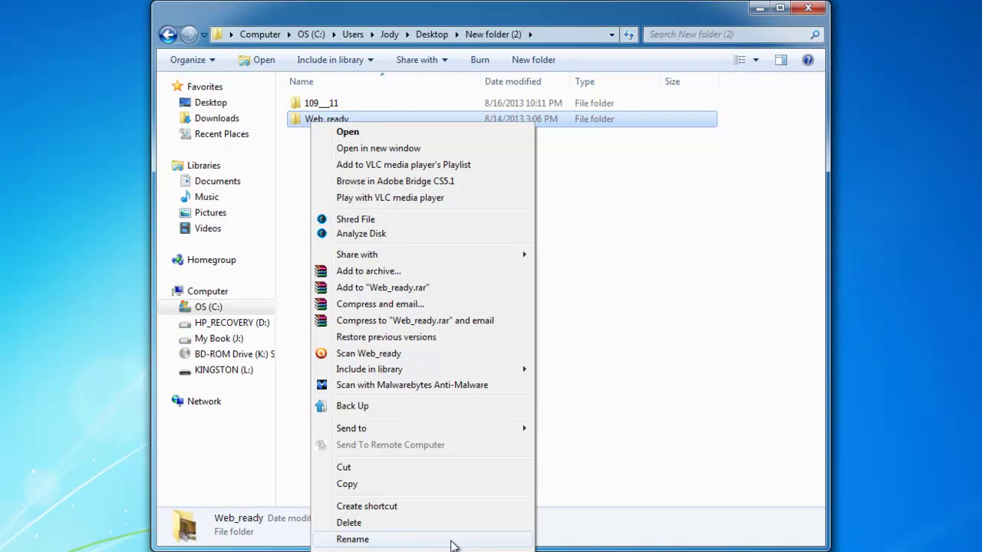
pyautogui.click(403, 521)
pyautogui.click(560, 344)
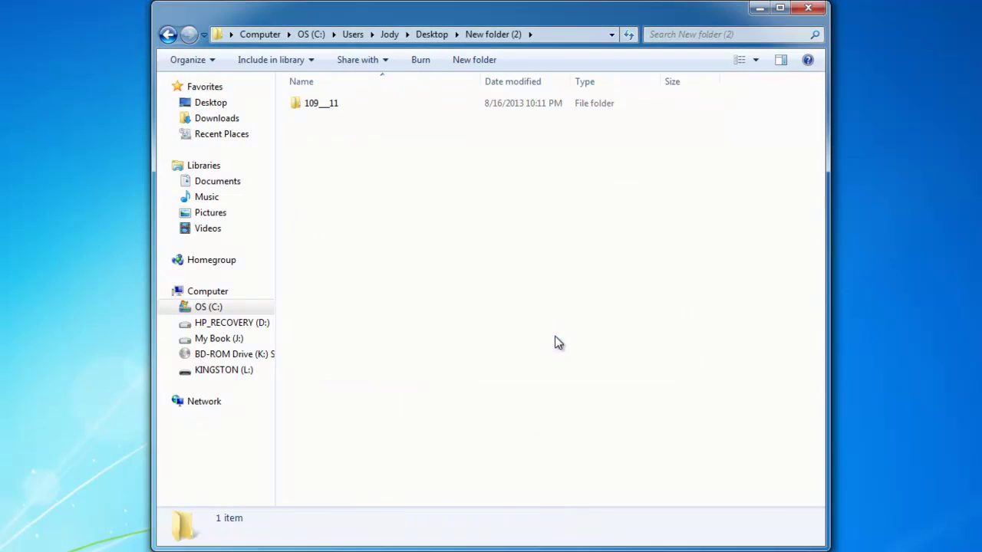
# - Open 109__11 and then Web_Ready, and select web_IMG_1229.JPG (640 x 480, 47.0 KB)
pyautogui.click(325, 114)
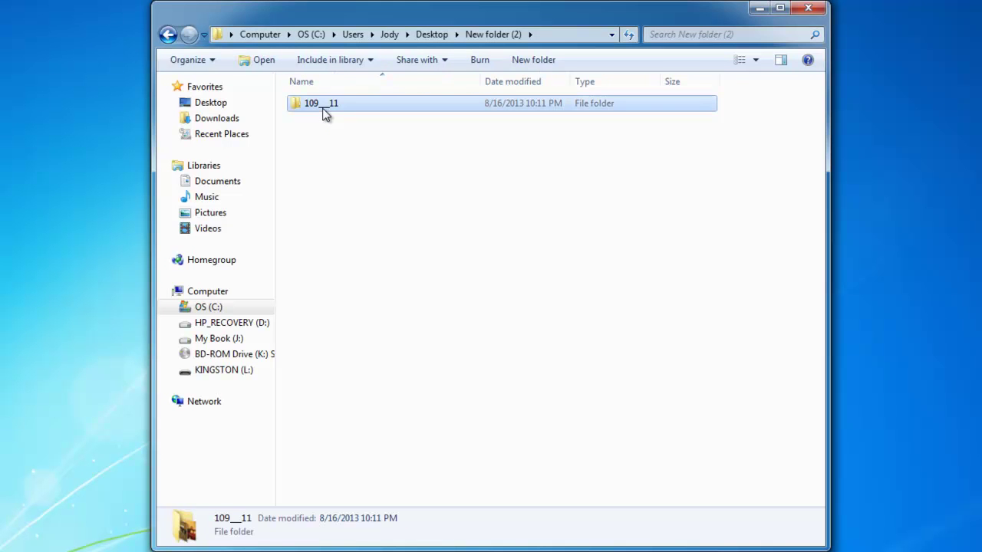
pyautogui.doubleClick(326, 114)
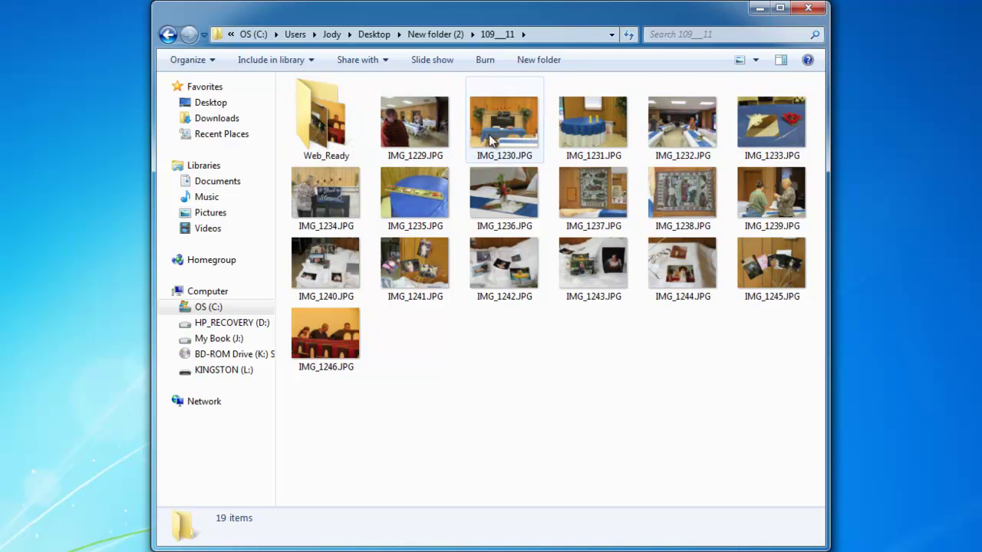
pyautogui.doubleClick(330, 123)
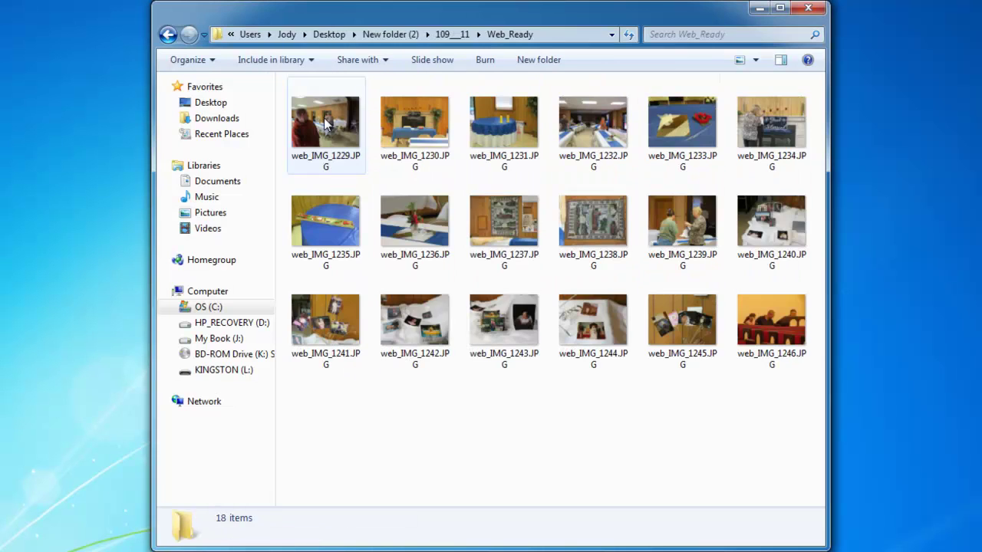
pyautogui.click(325, 123)
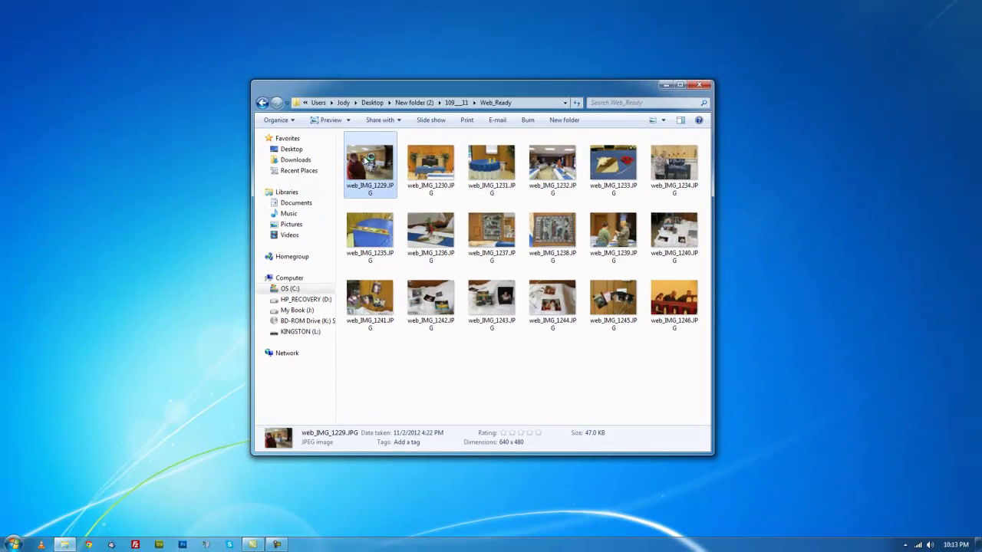
# - View web_IMG_1229.JPG in Windows Photo Viewer, then return to the 109__11 folder
pyautogui.doubleClick(367, 160)
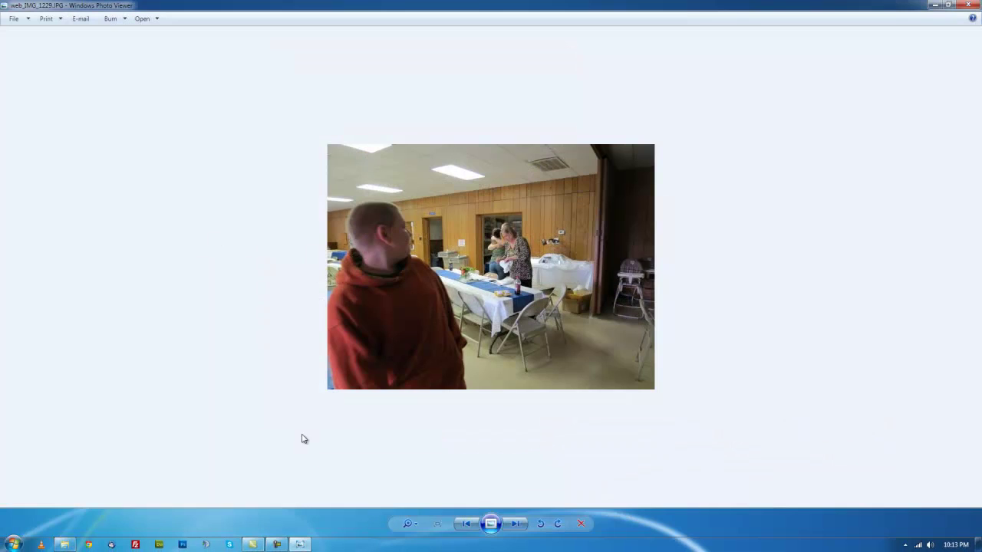
pyautogui.click(968, 6)
pyautogui.click(263, 103)
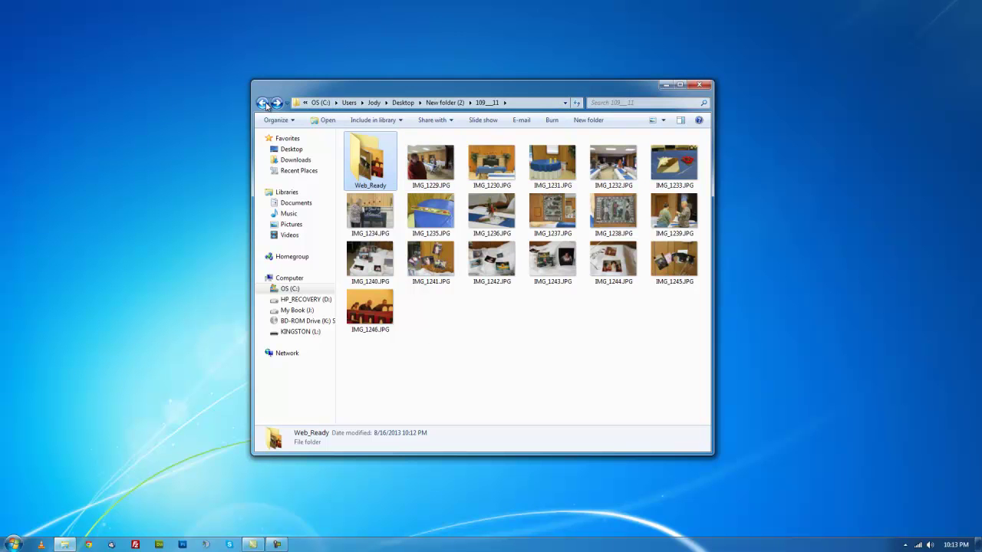
# - Cut the Web_Ready folder and paste it into New folder (2) beside 109__11
pyautogui.rightClick(375, 159)
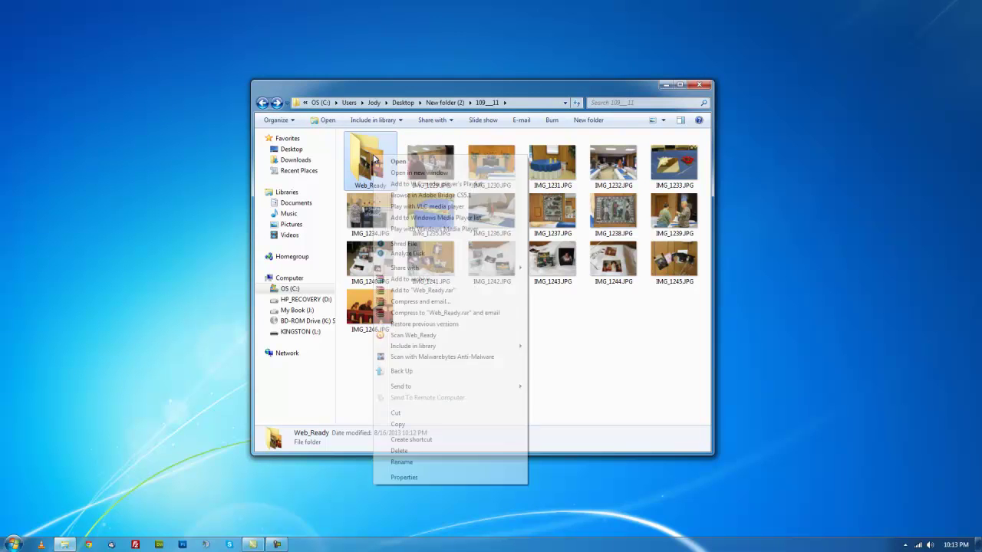
pyautogui.click(428, 418)
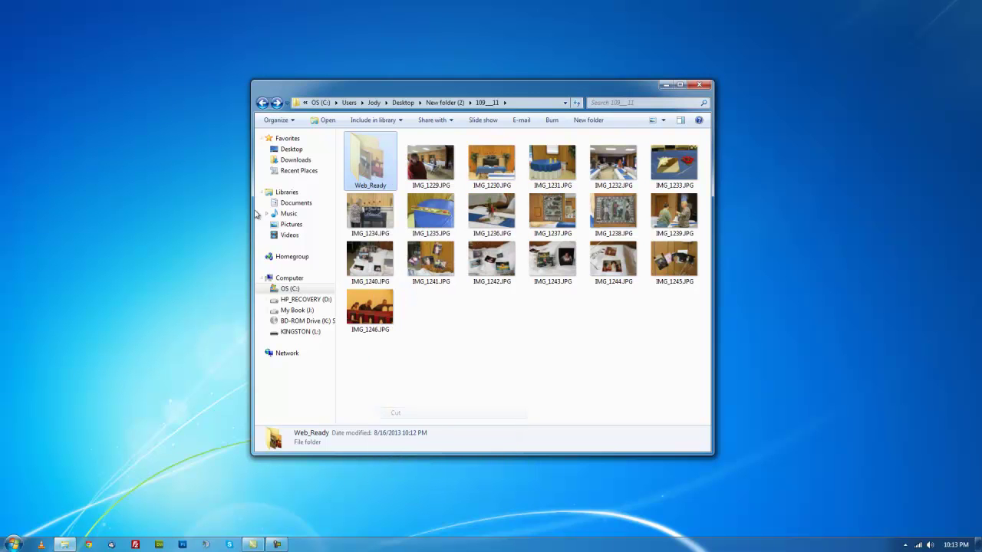
pyautogui.click(262, 102)
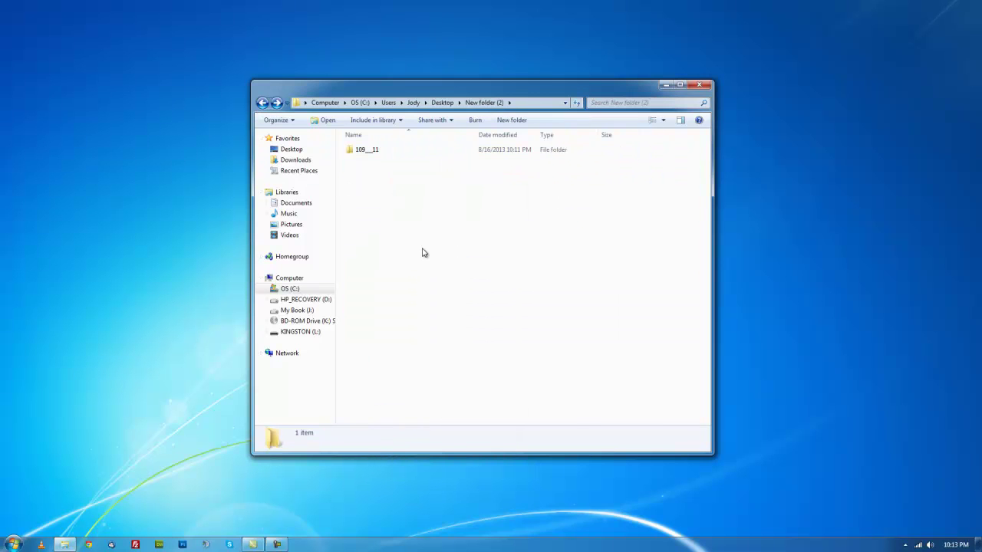
pyautogui.rightClick(422, 250)
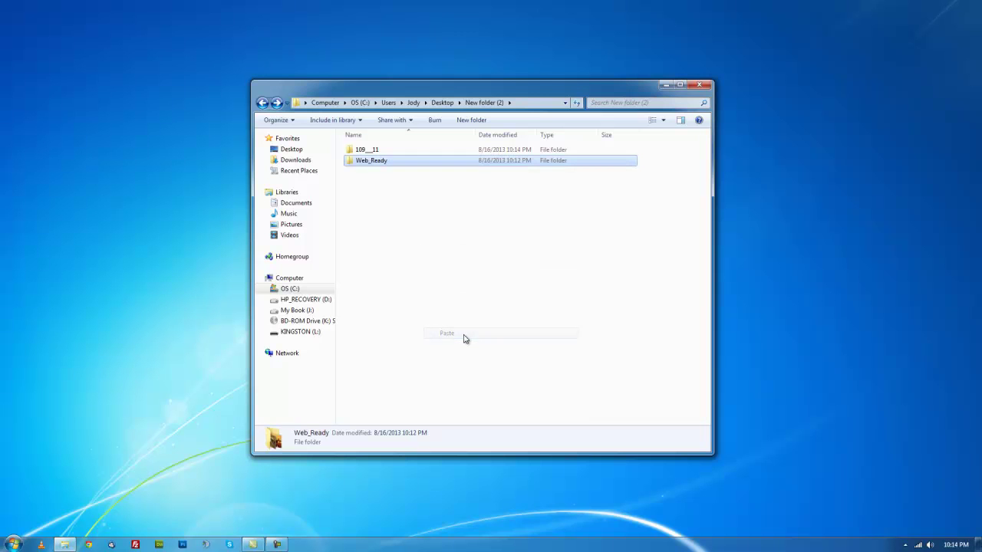
# - Check the 109__11 folder's properties to confirm it holds 43.5 MB
pyautogui.click(361, 152)
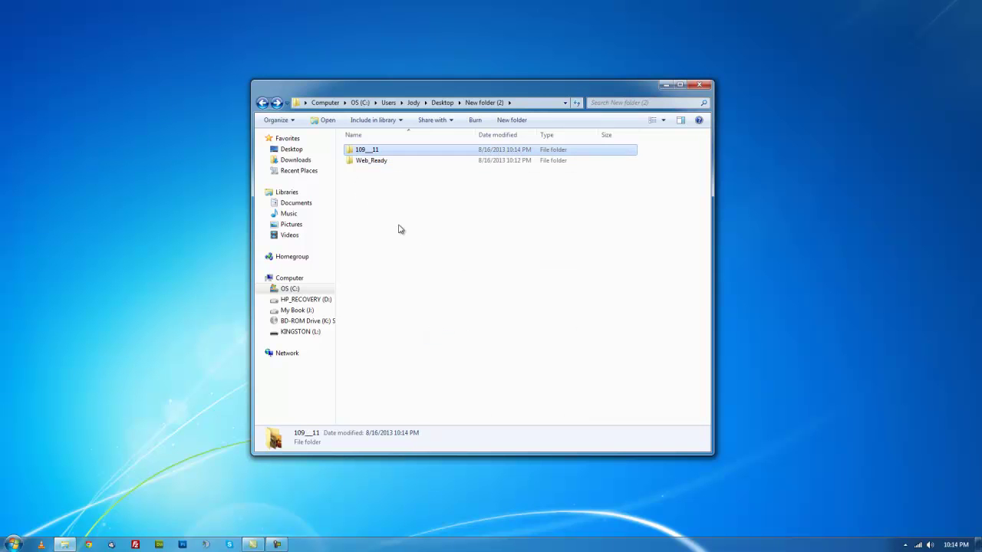
pyautogui.rightClick(362, 153)
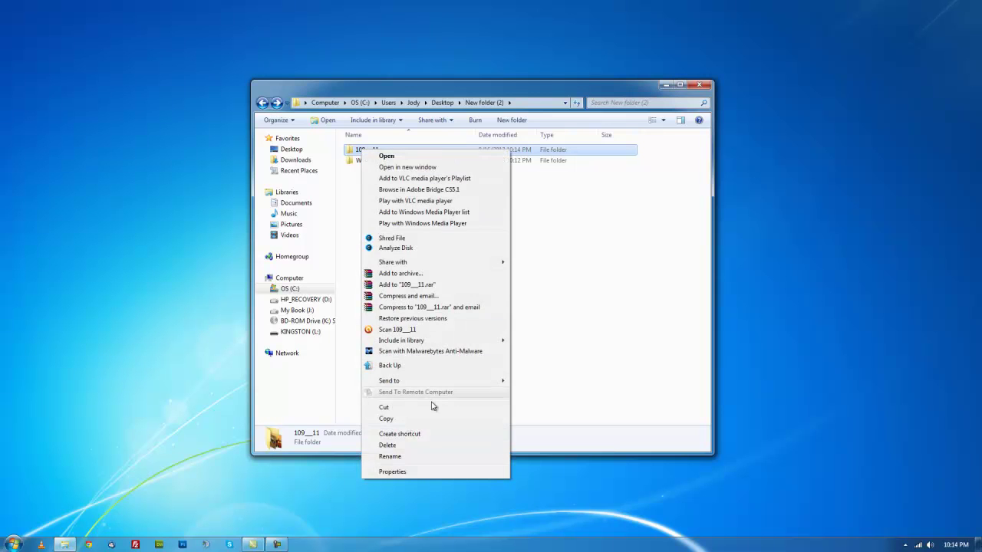
pyautogui.click(408, 476)
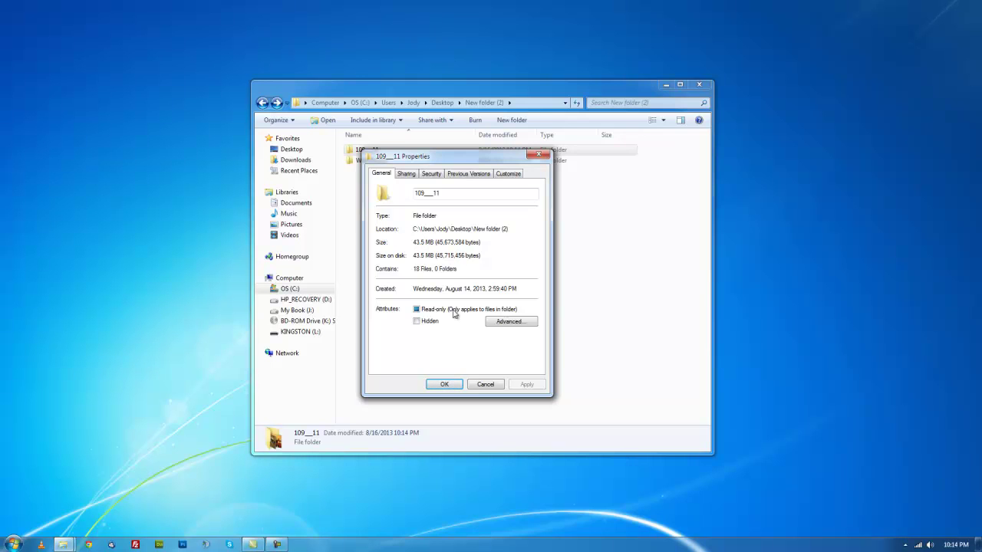
pyautogui.click(450, 384)
pyautogui.click(359, 161)
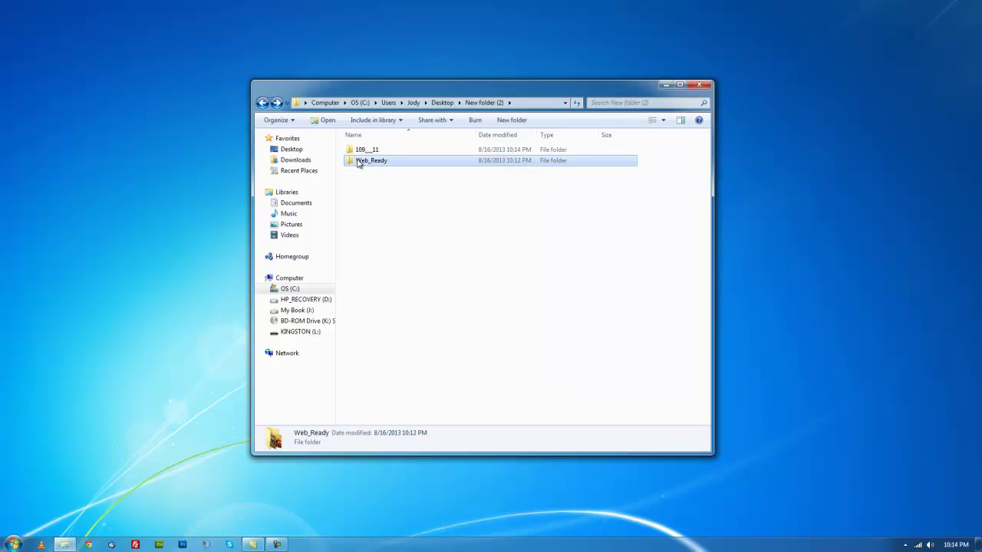
pyautogui.rightClick(358, 162)
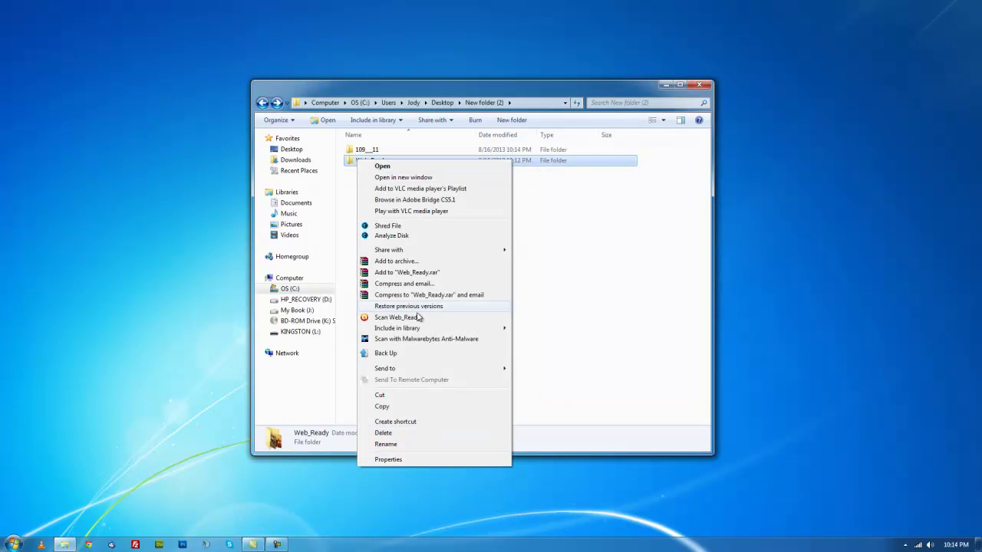
pyautogui.click(400, 459)
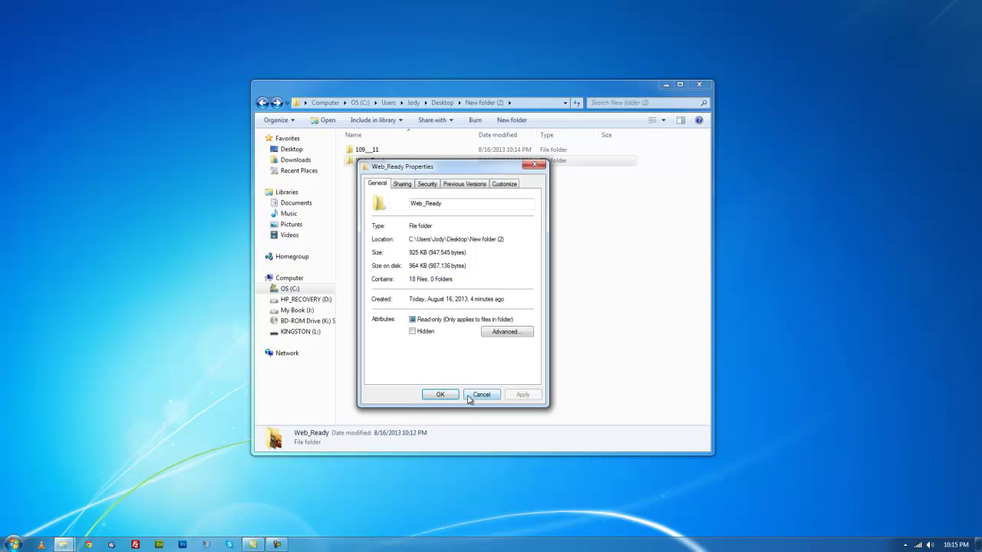
pyautogui.click(469, 397)
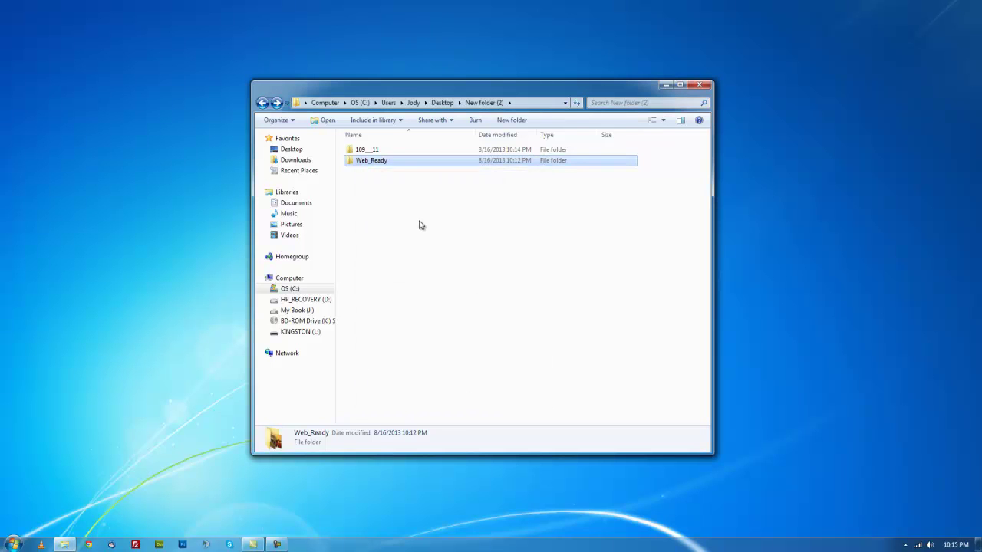